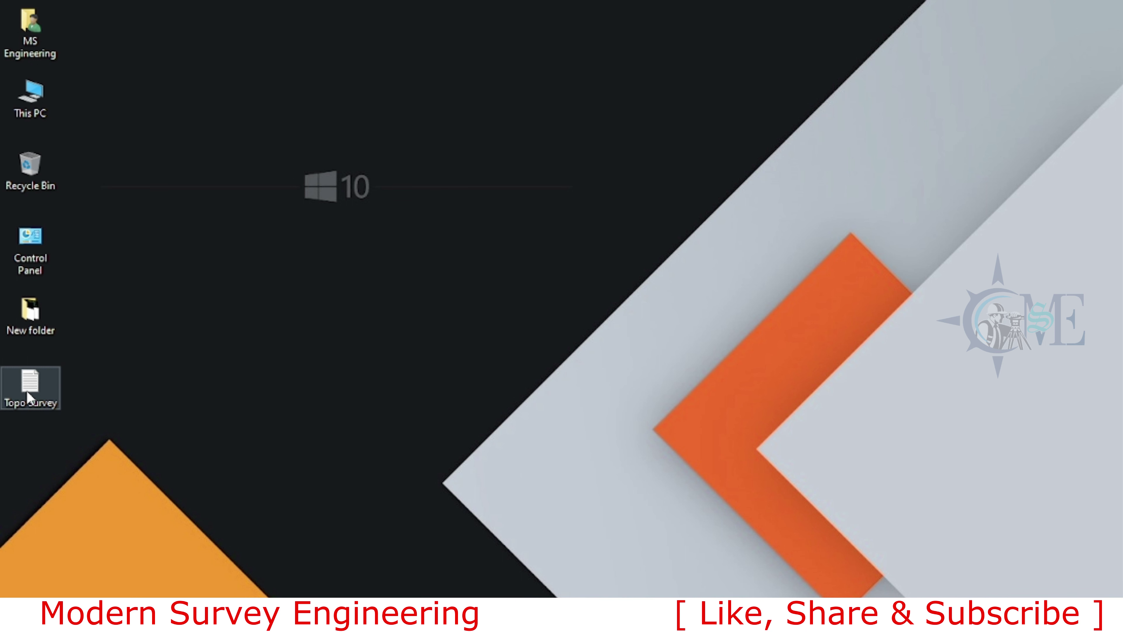
Step: Open the Topo Survey file in Notepad and scroll through its point records
left_click(27, 391)
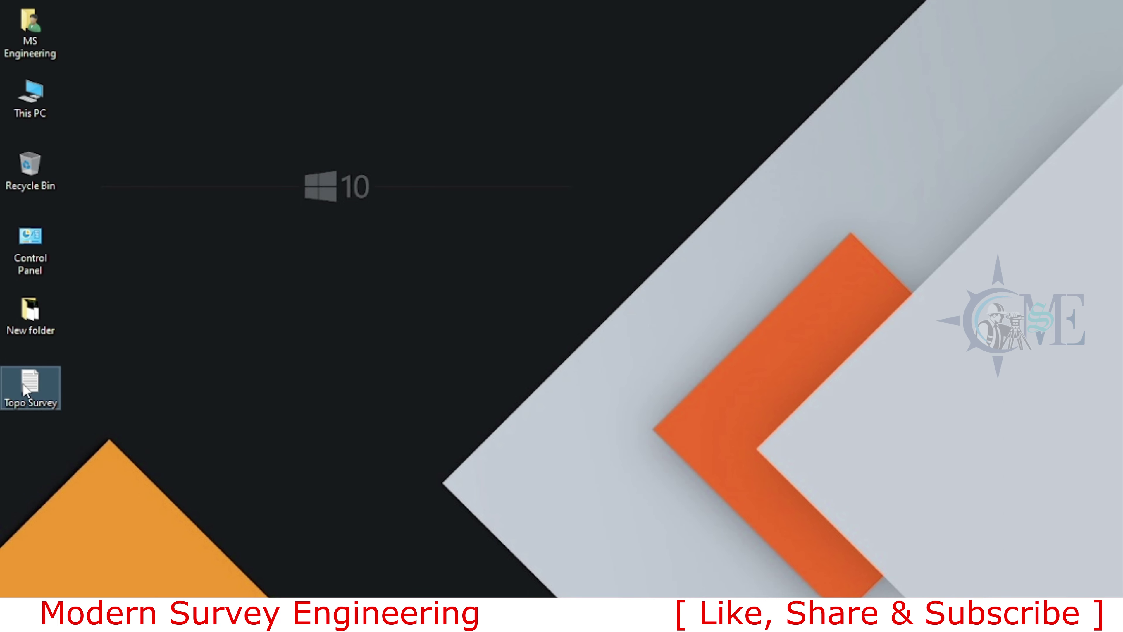
double_click(24, 389)
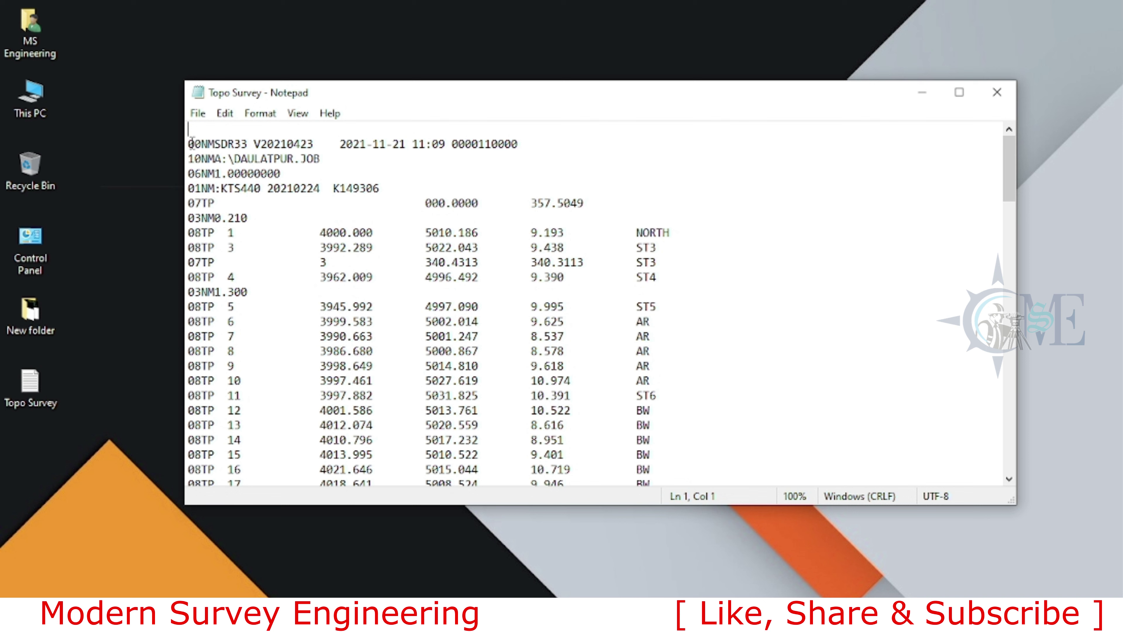
scroll(301, 200, "down", 4)
scroll(370, 305, "down", 1)
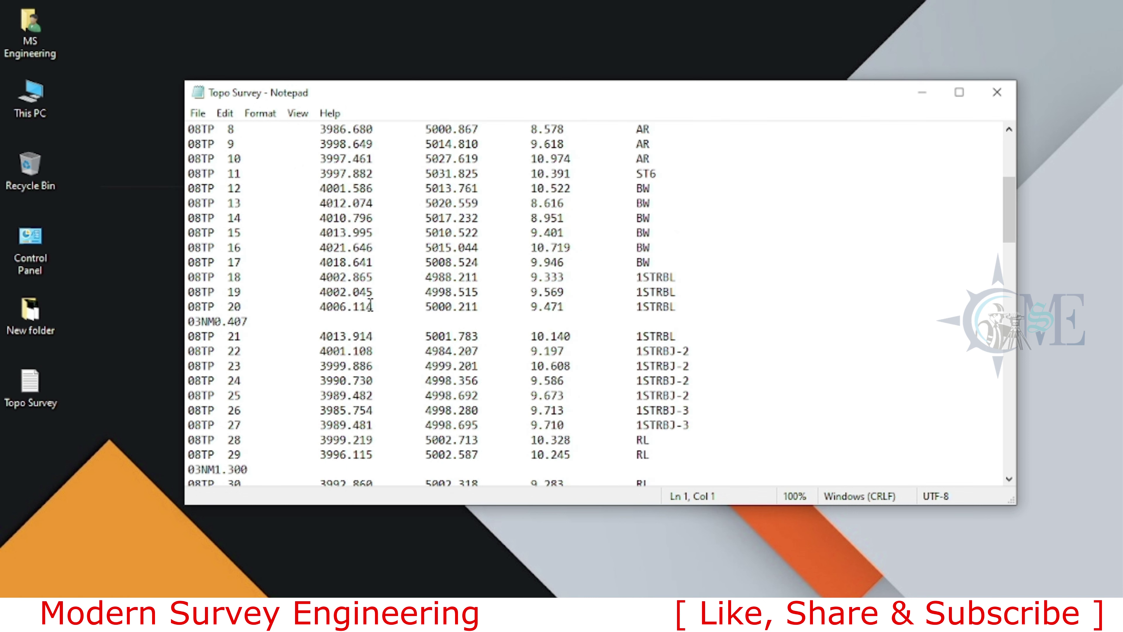
scroll(371, 306, "down", 6)
scroll(425, 303, "down", 4)
scroll(439, 302, "up", 6)
scroll(441, 302, "up", 7)
scroll(440, 302, "up", 2)
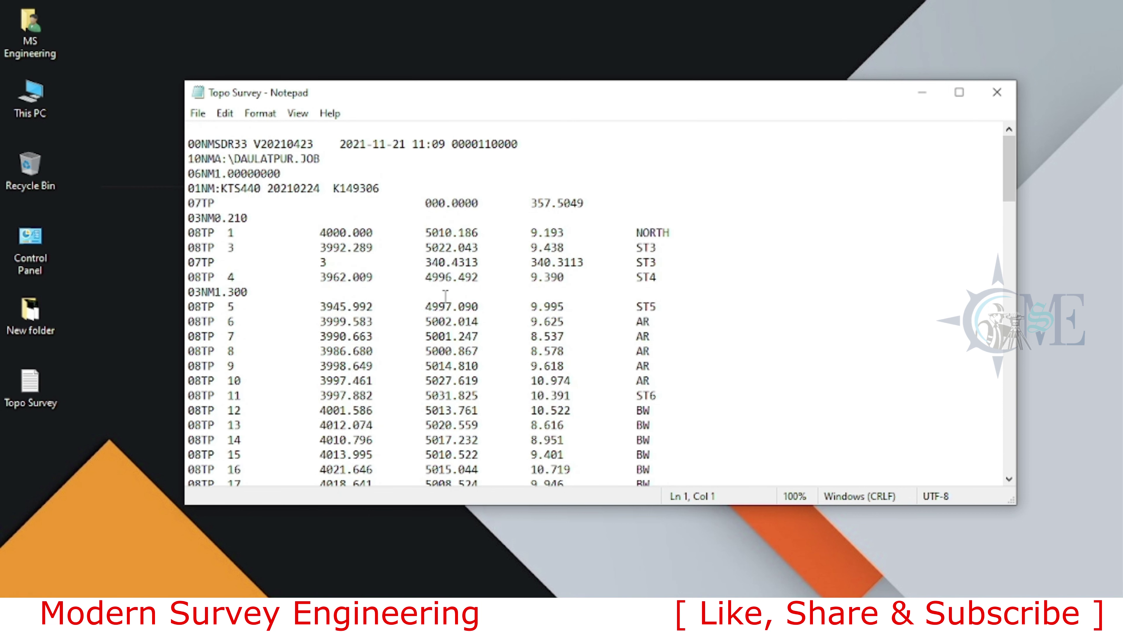
Step: Highlight point 1's number, coordinates and NORTH code on line 8, then select all text
left_click_drag(228, 232, 238, 232)
left_click(233, 238)
left_click_drag(319, 233, 566, 233)
left_click_drag(637, 233, 672, 233)
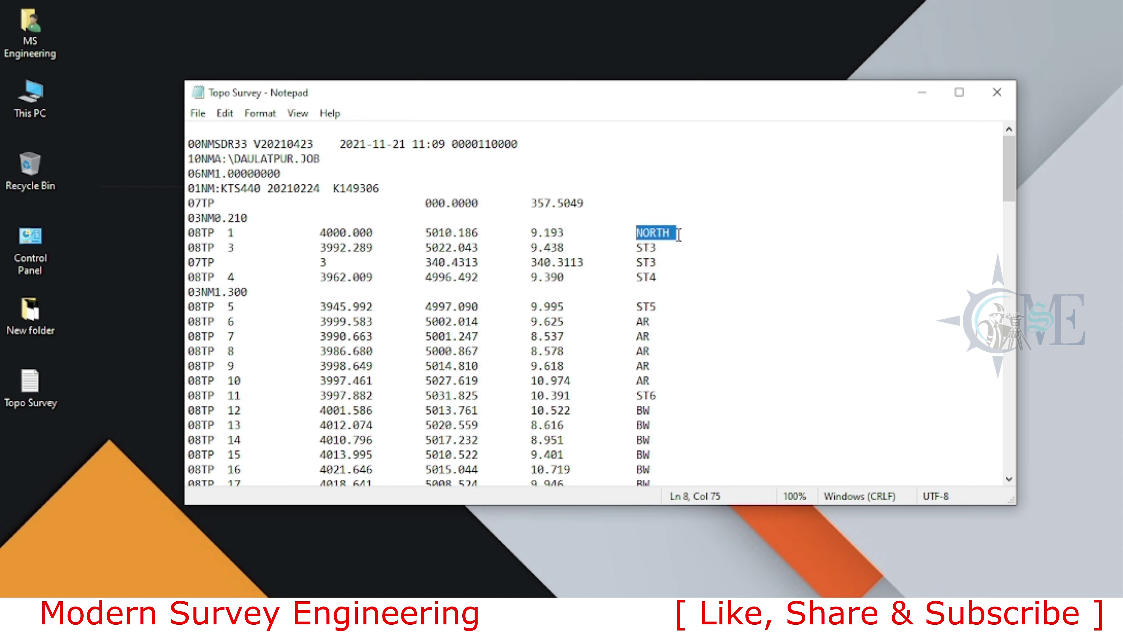
left_click(473, 233)
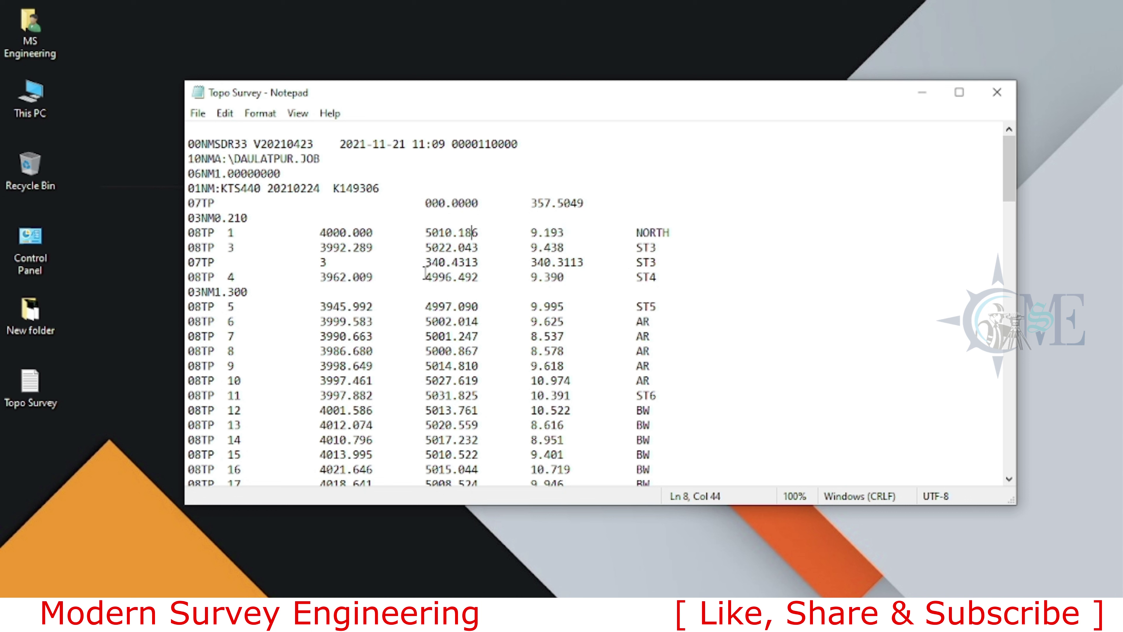
scroll(572, 258, "down", 1)
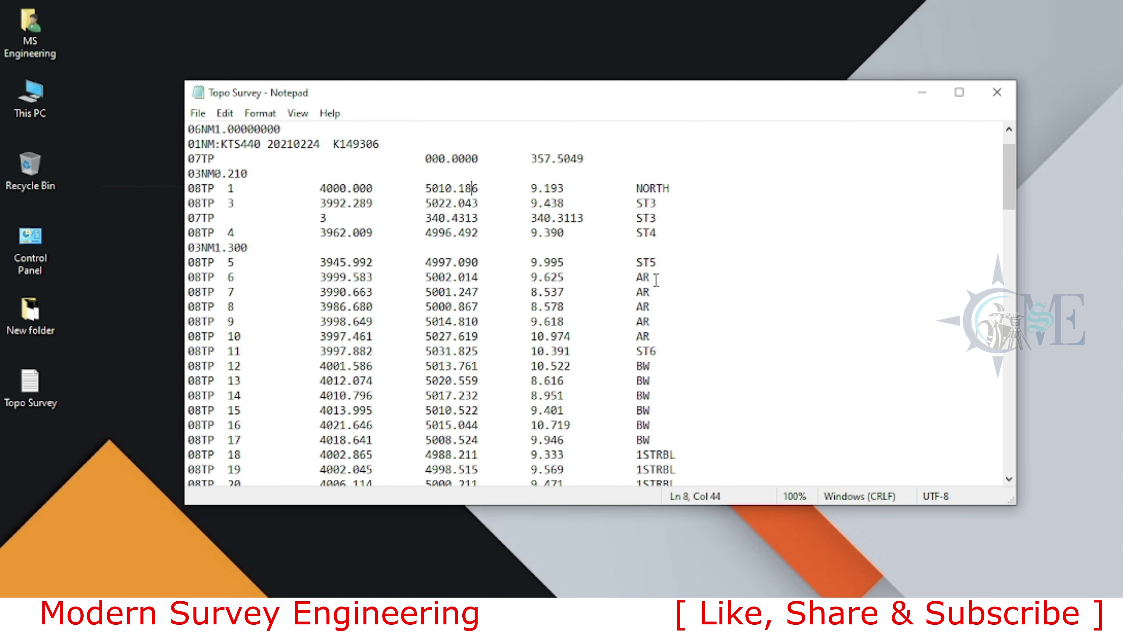
scroll(568, 278, "up", 1)
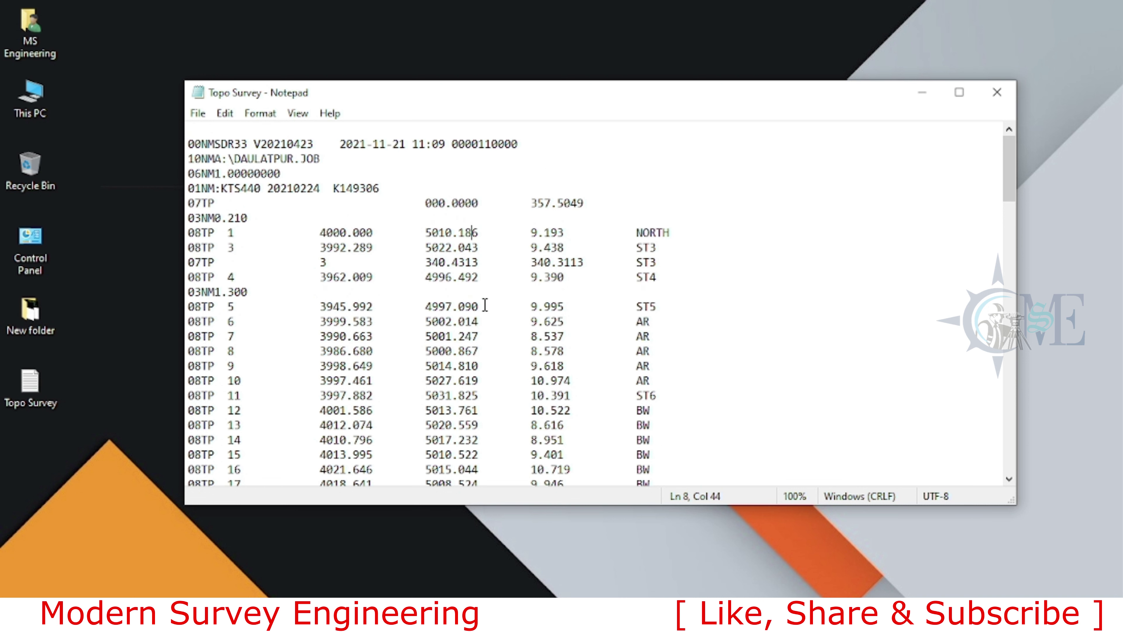
scroll(504, 321, "down", 1)
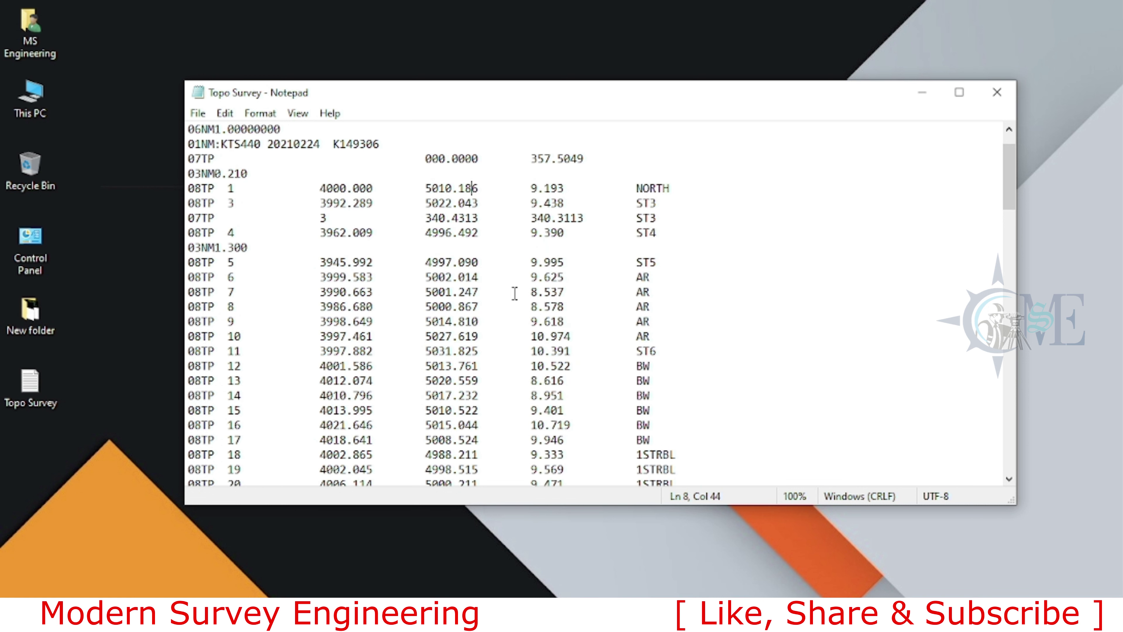
scroll(498, 304, "up", 1)
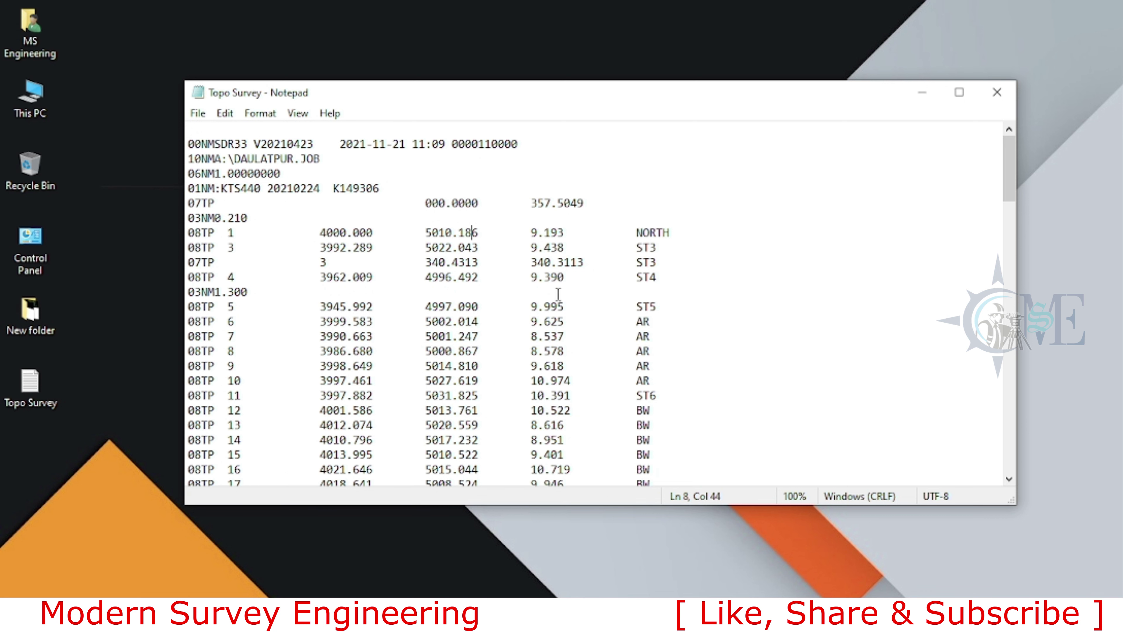
key("ctrl+a")
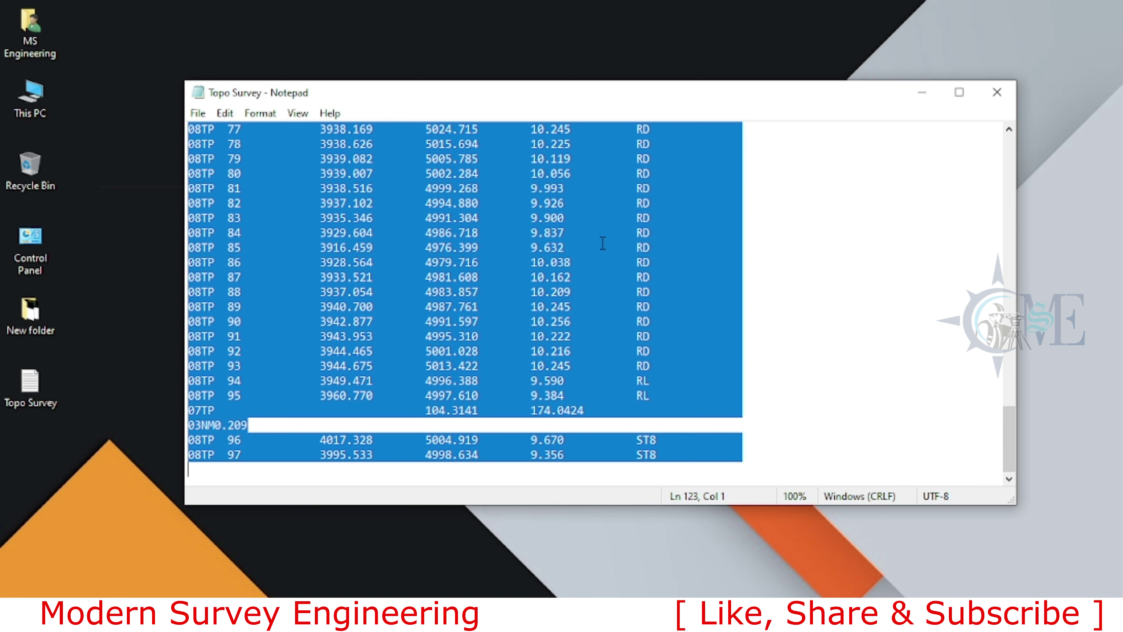
Step: Copy every Topo Survey record through point 97 and minimize Notepad
scroll(528, 283, "up", 2)
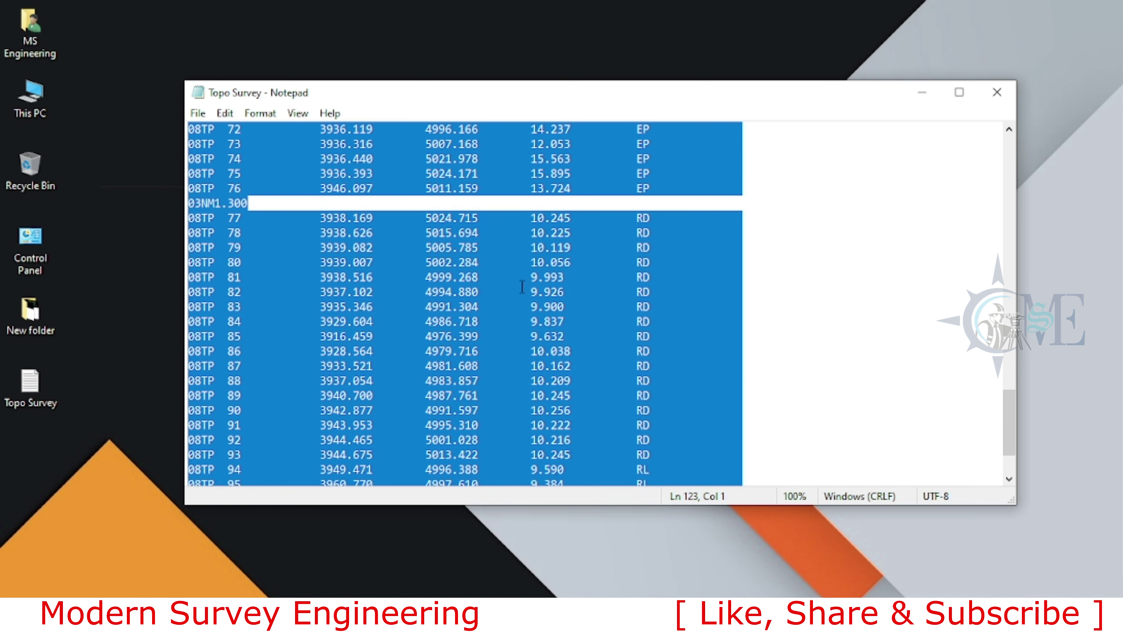
scroll(523, 287, "up", 1)
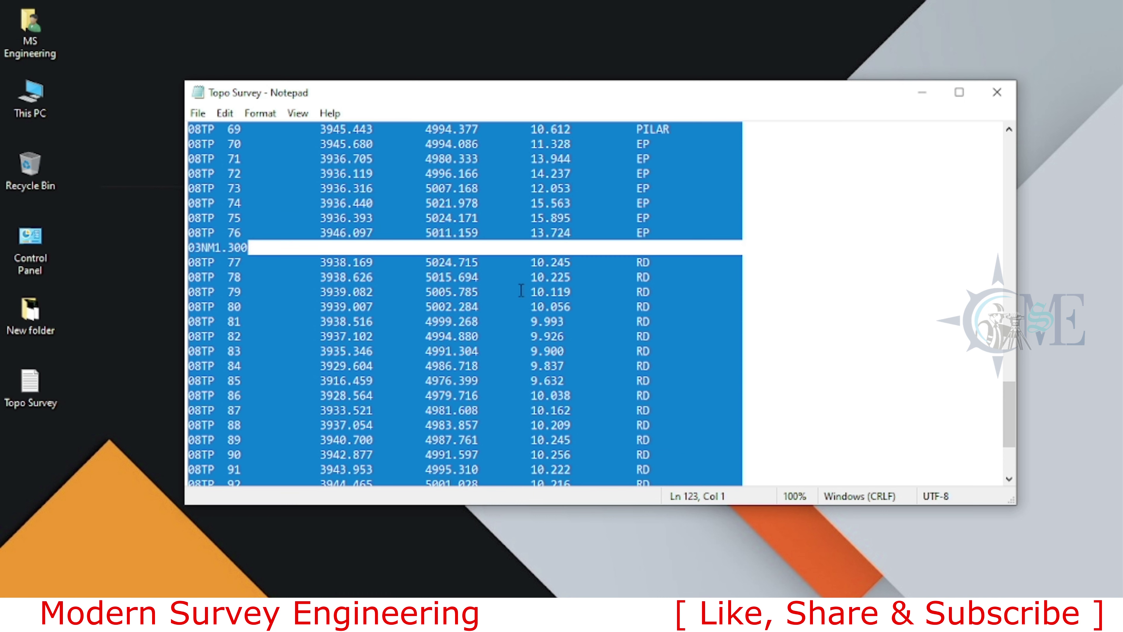
right_click(503, 196)
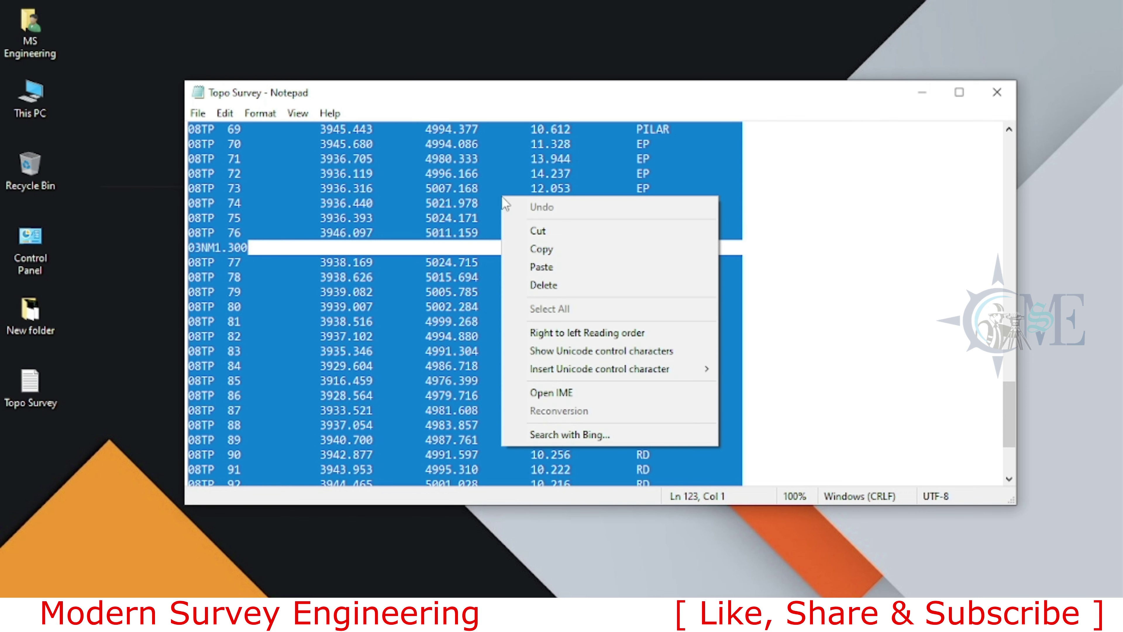
left_click(549, 249)
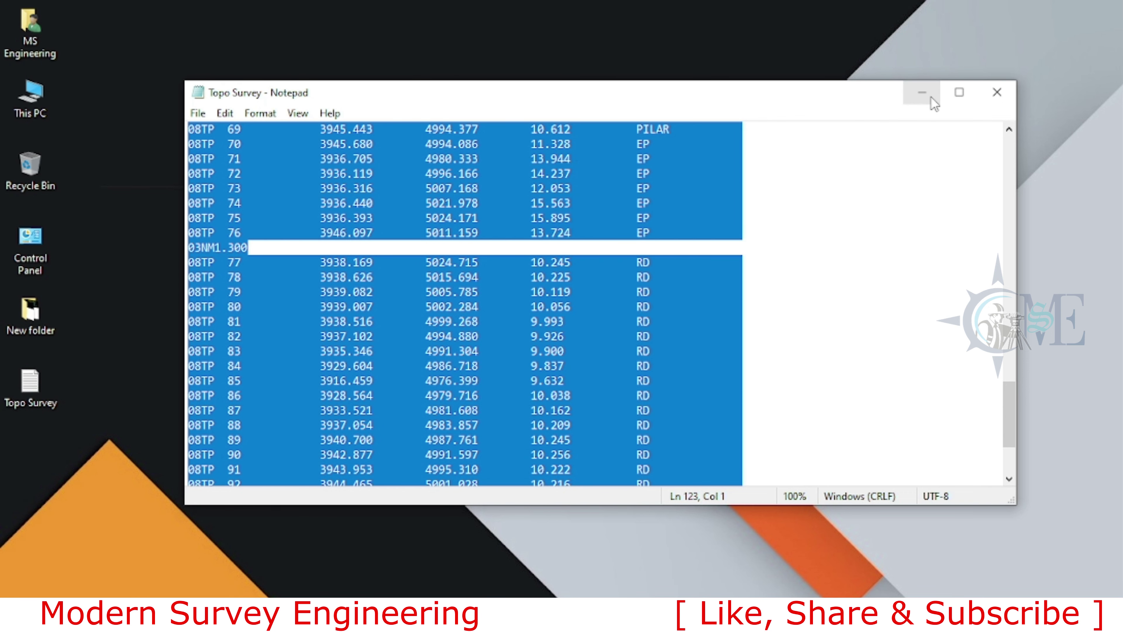
left_click(922, 93)
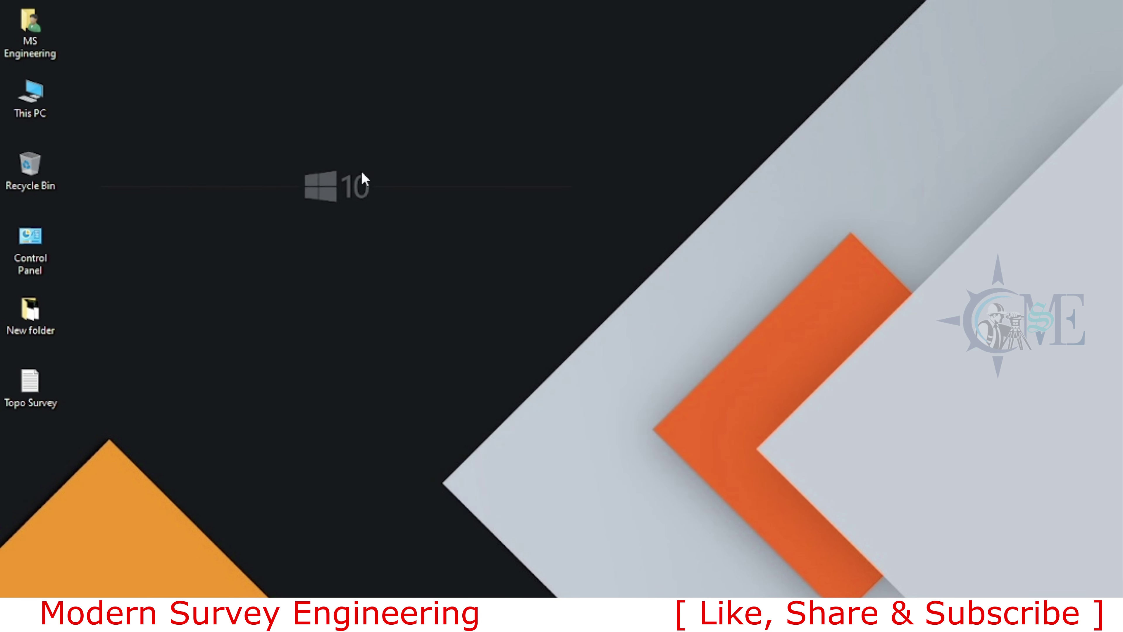
Step: Create a new Microsoft Excel Worksheet on the desktop and open its empty Sheet1
right_click(394, 123)
mouse_move(505, 270)
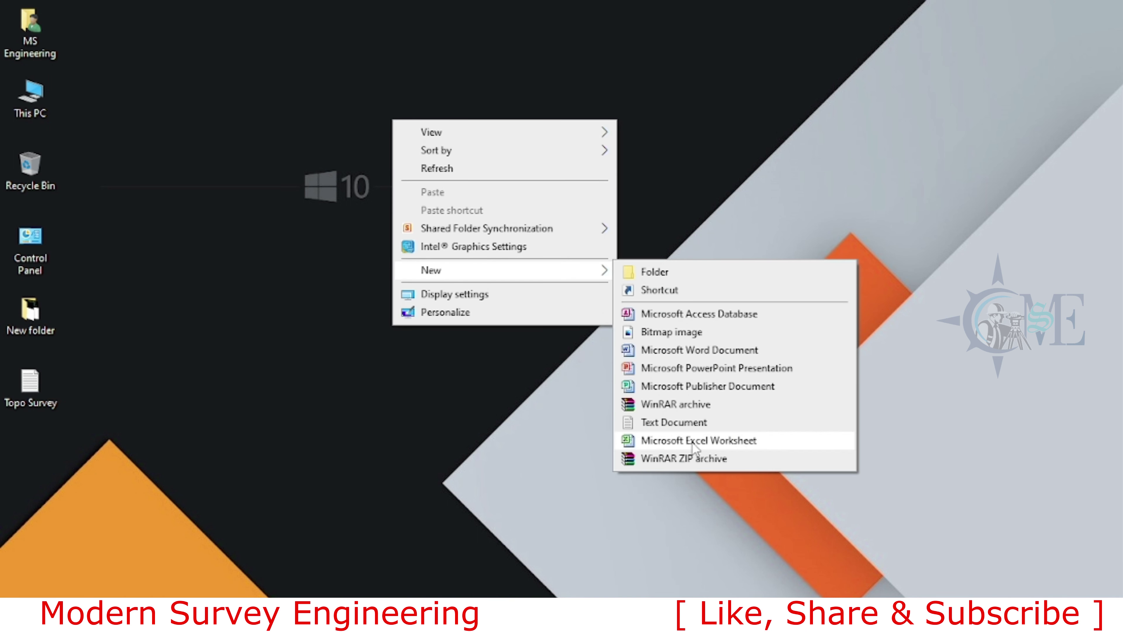
left_click(694, 442)
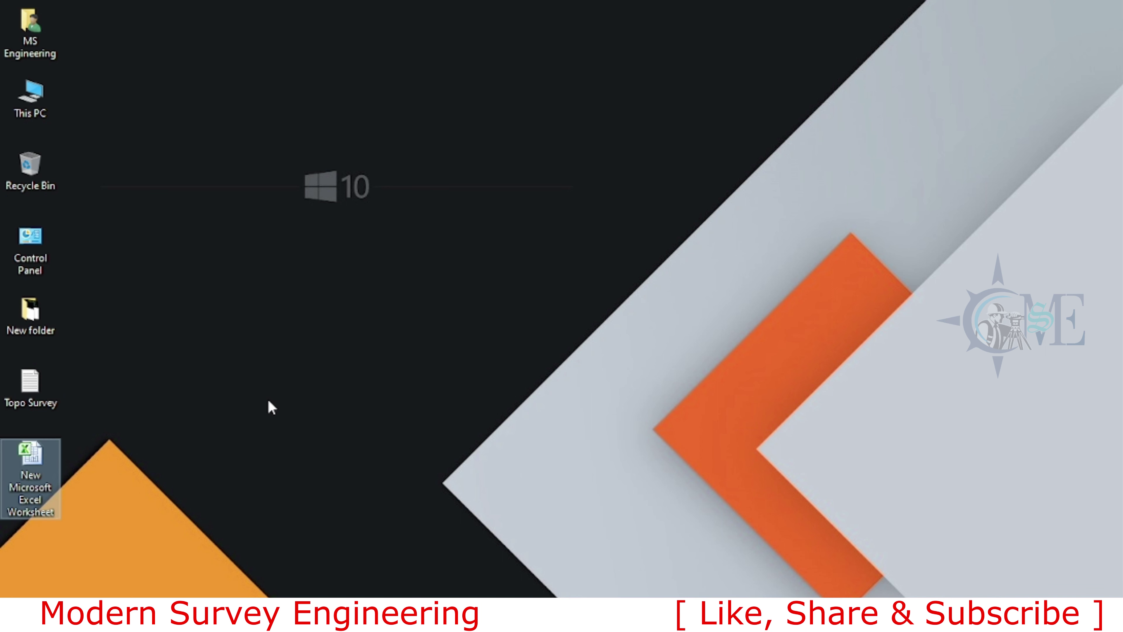
double_click(30, 252)
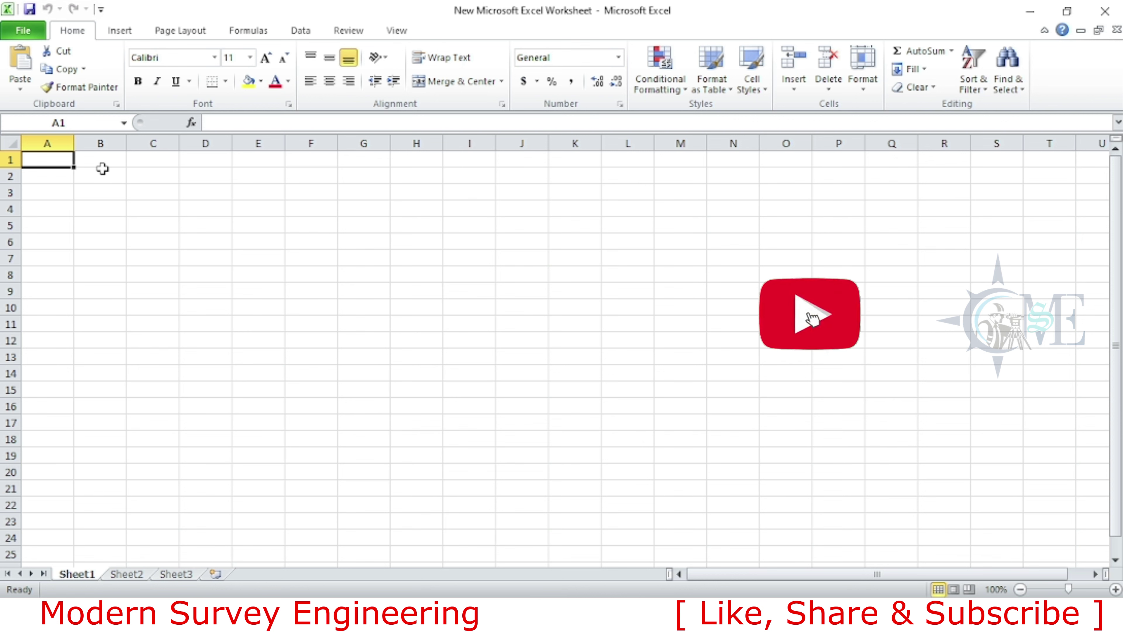
Step: Paste the survey data into A1 as text only and confirm neighbouring columns stay empty
right_click(52, 159)
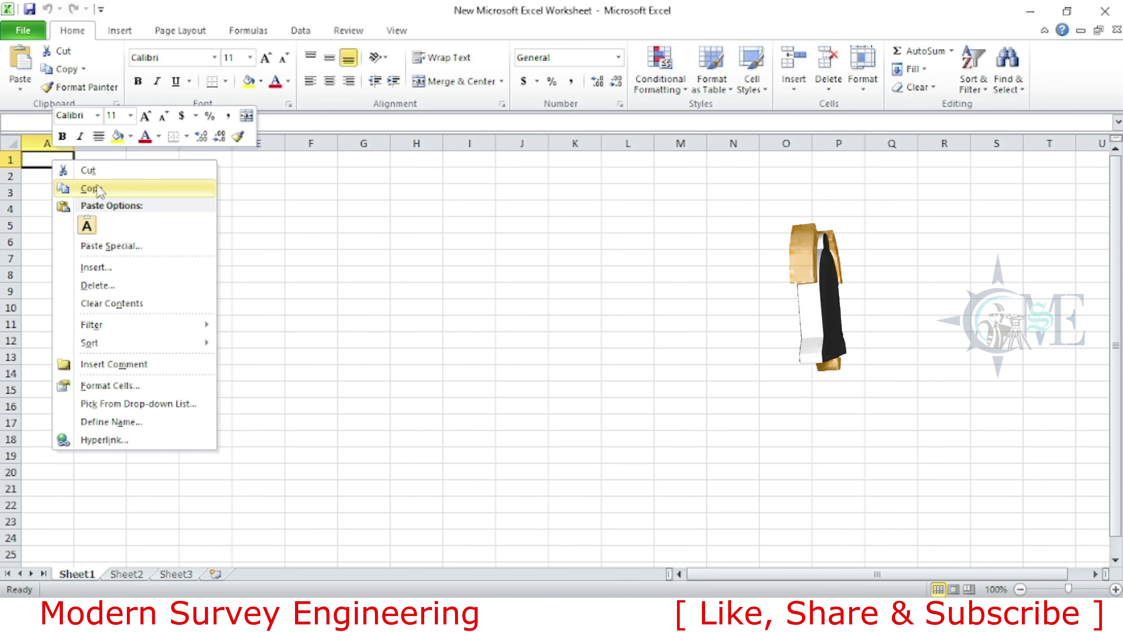
left_click(88, 226)
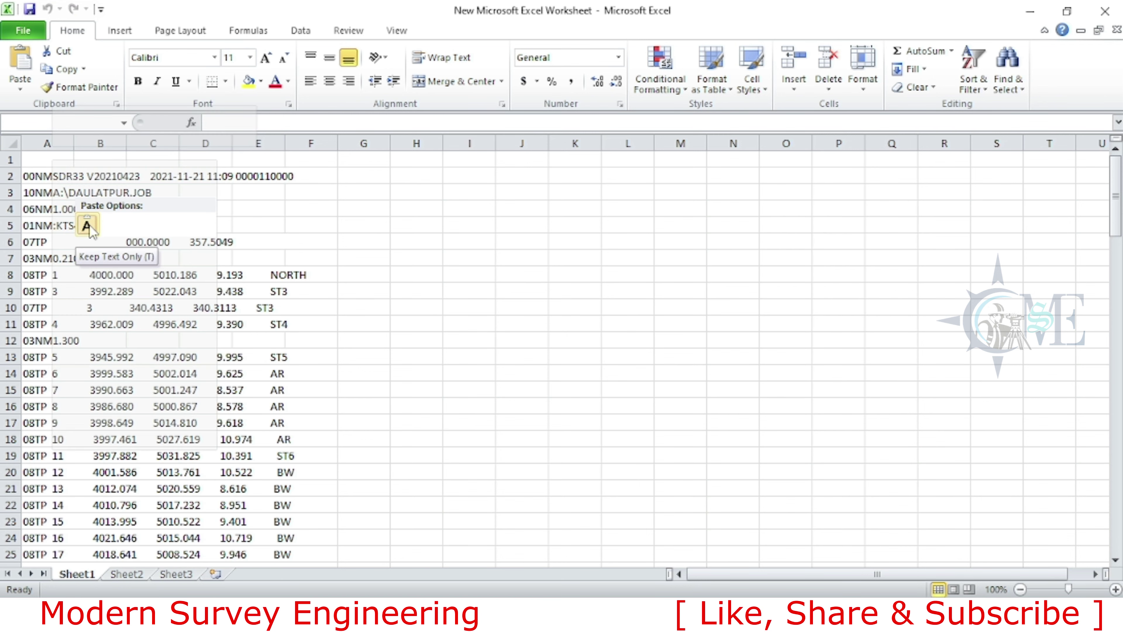
scroll(149, 261, "down", 2)
scroll(252, 272, "up", 2)
left_click(521, 340)
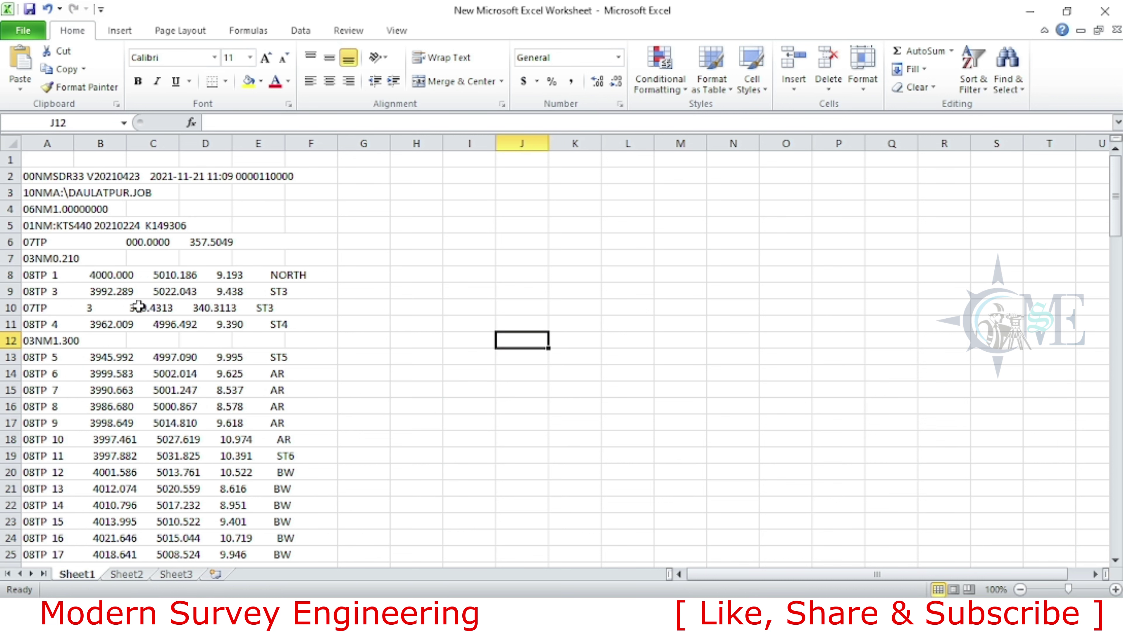
left_click(305, 275)
left_click(459, 268)
left_click(535, 225)
left_click(686, 298)
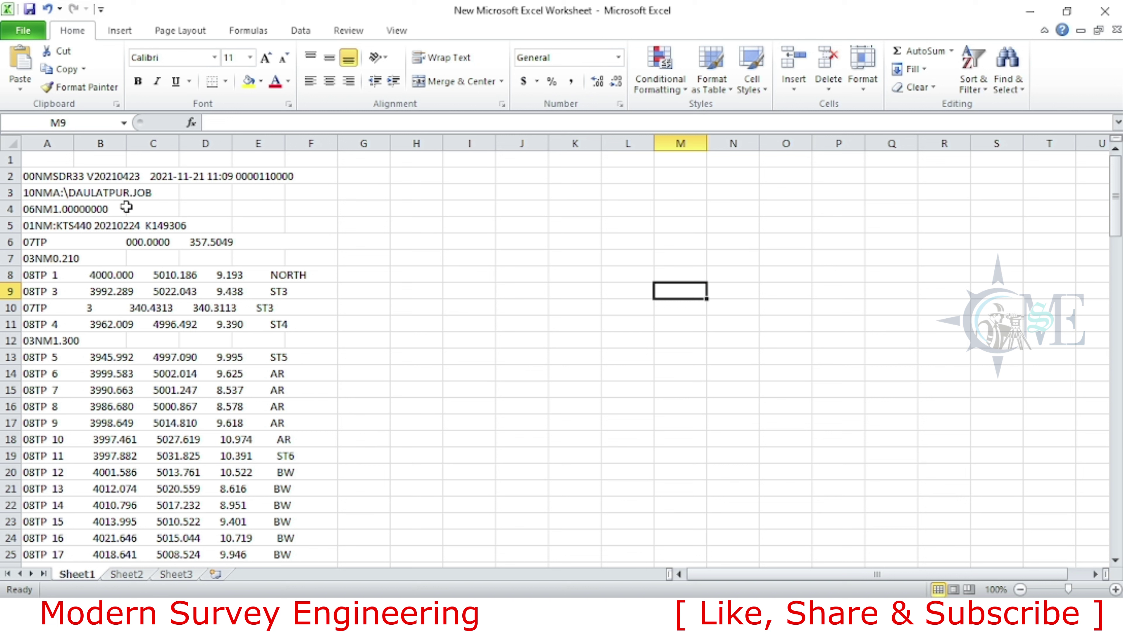
Step: Inspect cells A5 to A14 to confirm each holds one whole record line
left_click(55, 142)
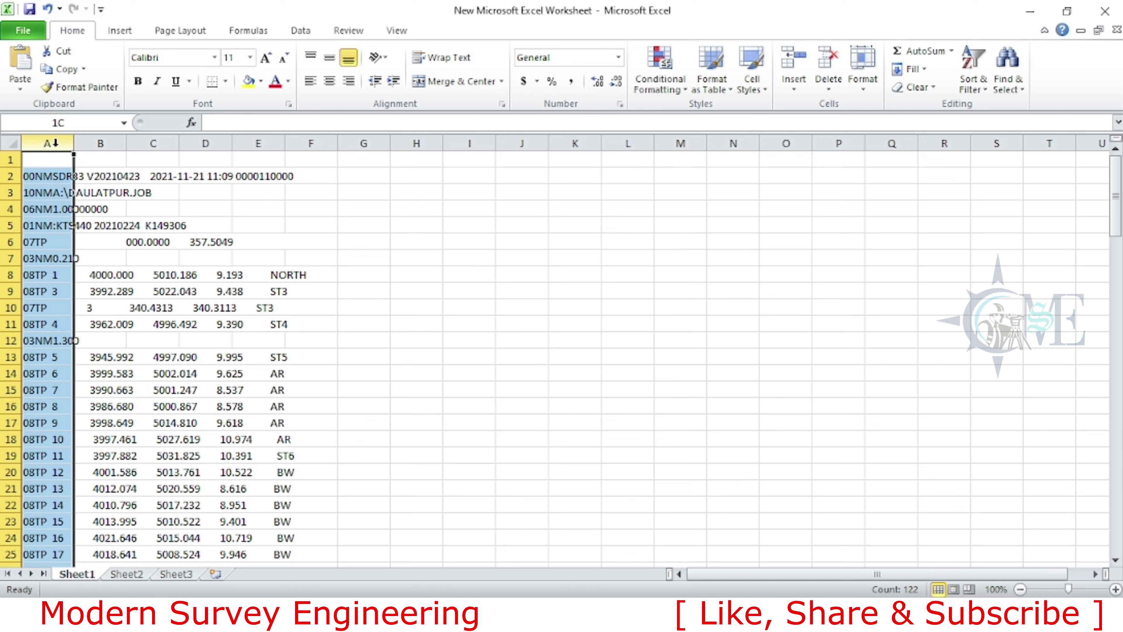
left_click(51, 325)
left_click(46, 374)
left_click(44, 291)
left_click(44, 324)
left_click(49, 374)
left_click(48, 143)
left_click(50, 225)
left_click(45, 260)
left_click(48, 303)
left_click(48, 343)
left_click(50, 376)
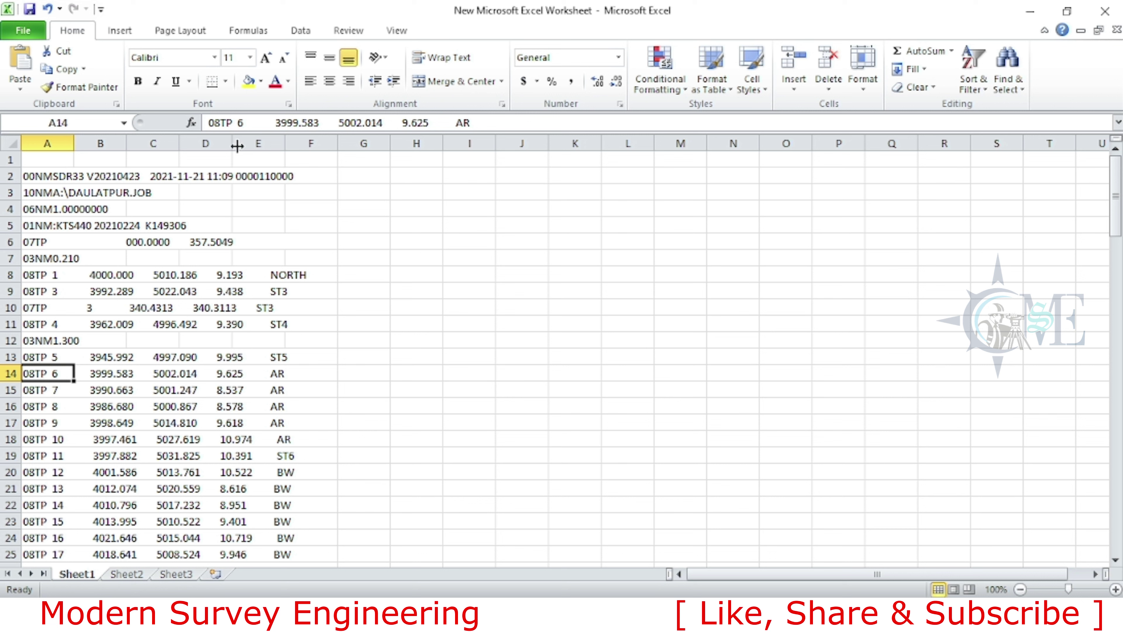
Step: Confirm point 5's record sits only in A13, with B13 and D13 empty, and select column A
left_click(43, 359)
left_click(100, 357)
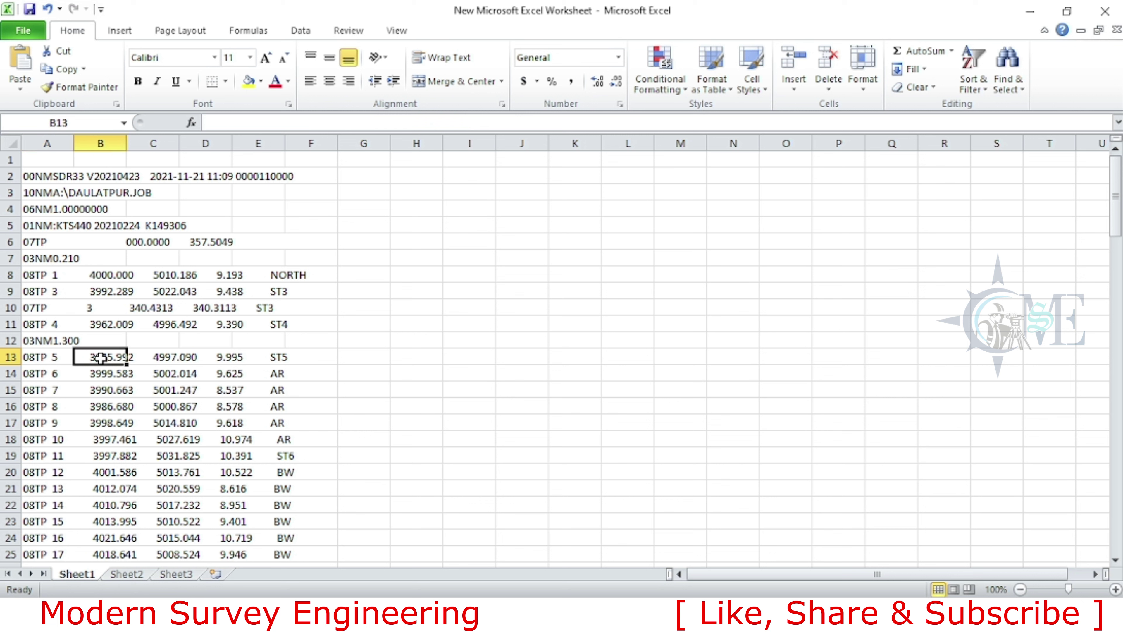
left_click(205, 357)
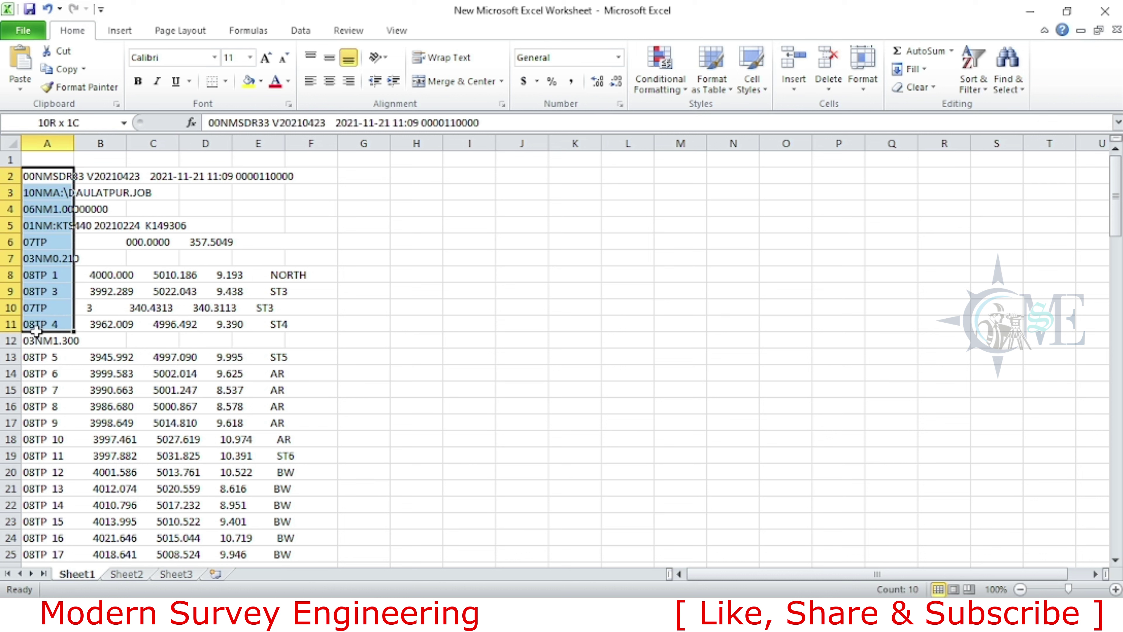
left_click_drag(37, 174, 53, 382)
left_click(428, 325)
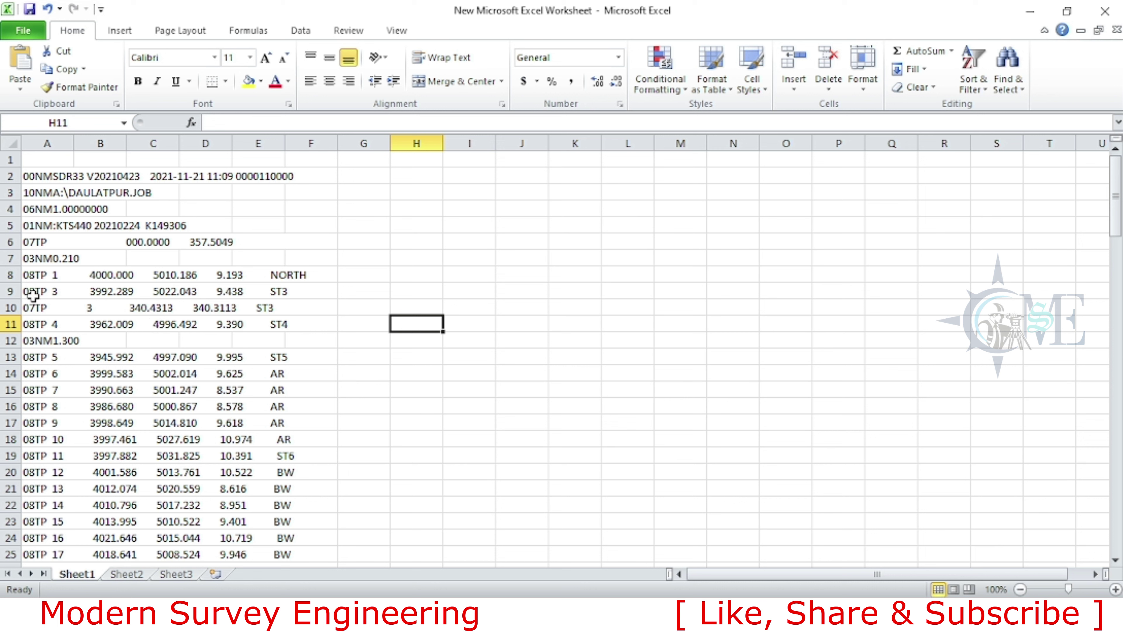
left_click(48, 142)
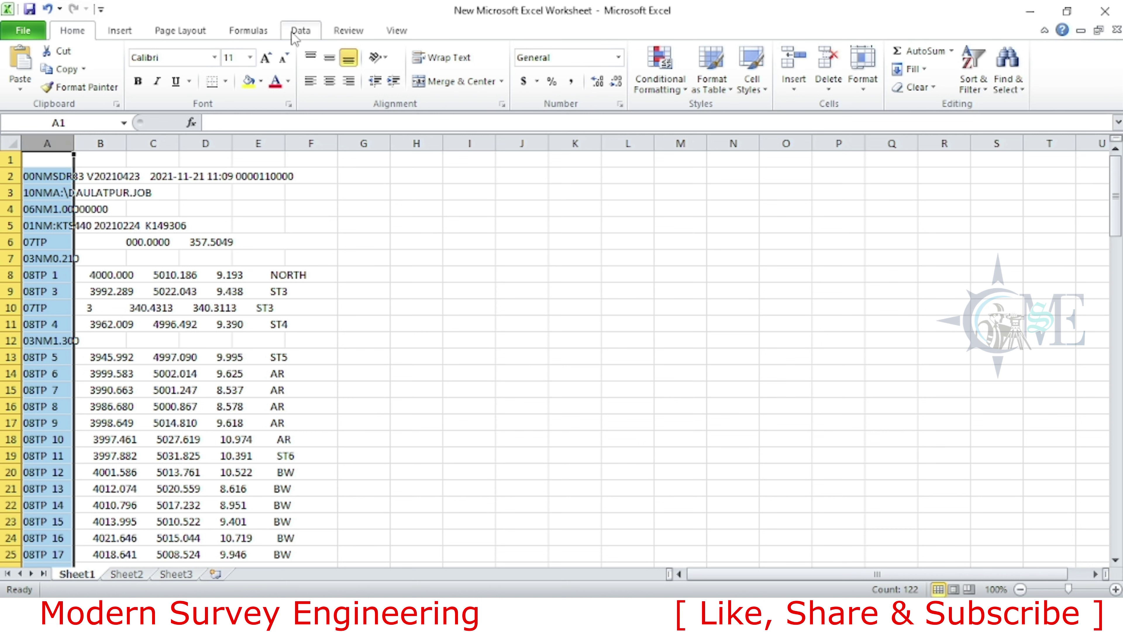
Step: Split column A via Text to Columns on tab, semicolon, comma, space and '=', merging consecutive delimiters
left_click(301, 32)
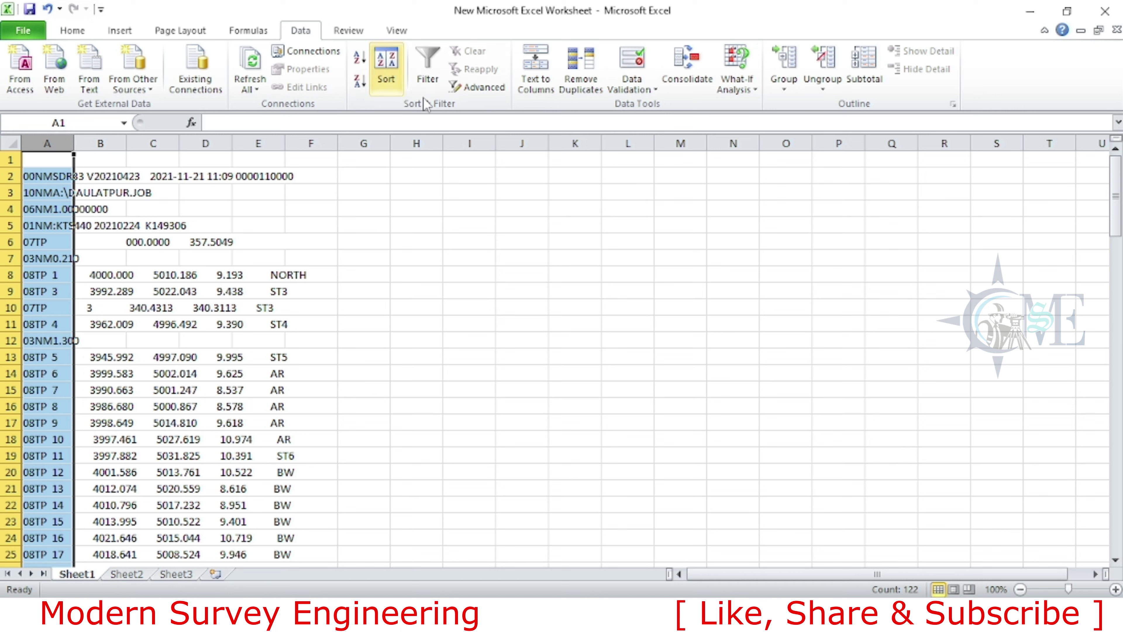
left_click(537, 83)
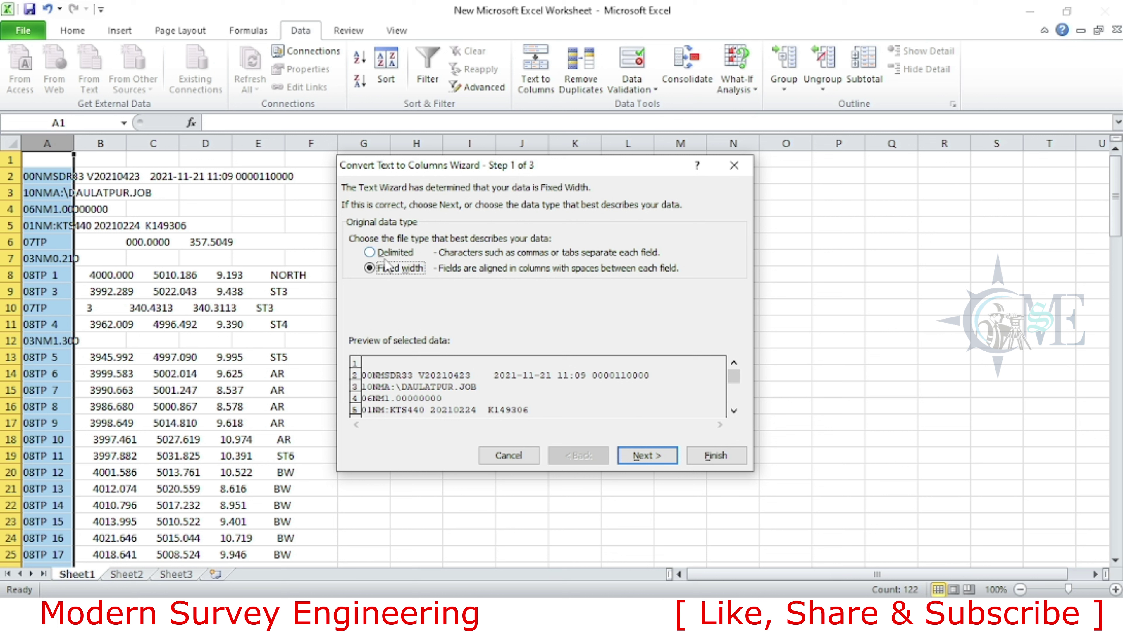
left_click(393, 256)
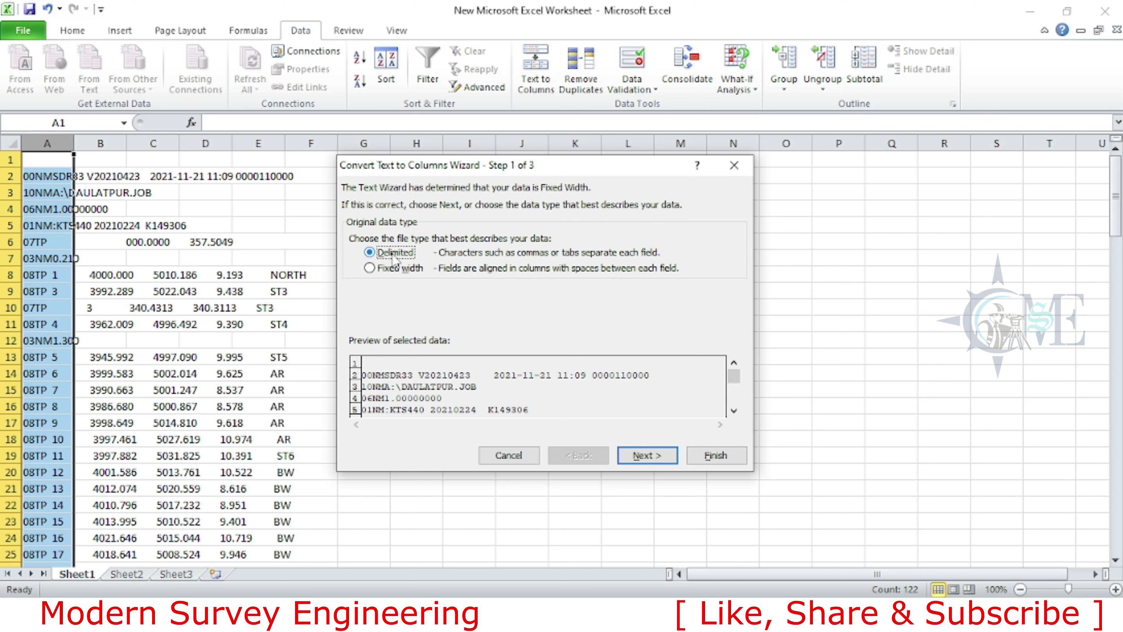
left_click(647, 456)
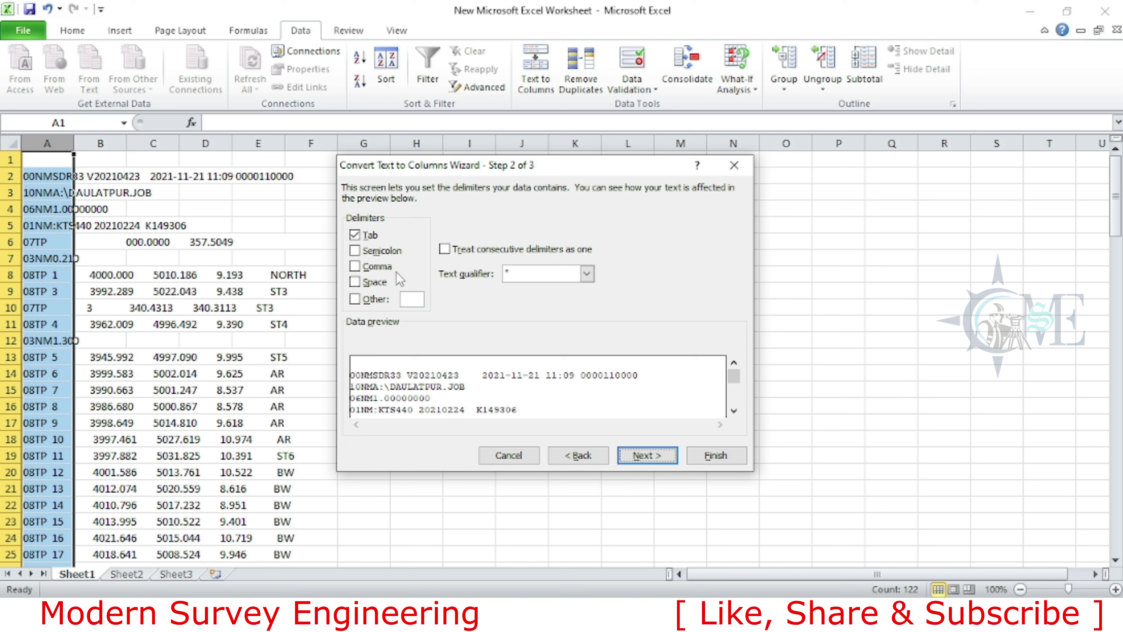
left_click(389, 252)
left_click(374, 282)
left_click(376, 301)
type("=")
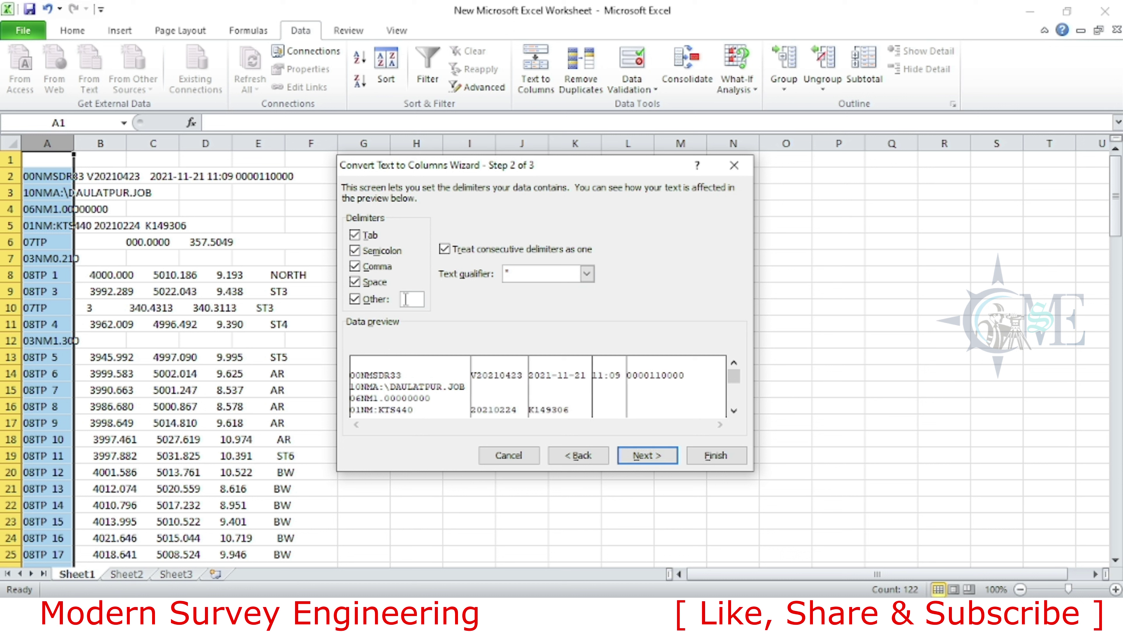
left_click(657, 460)
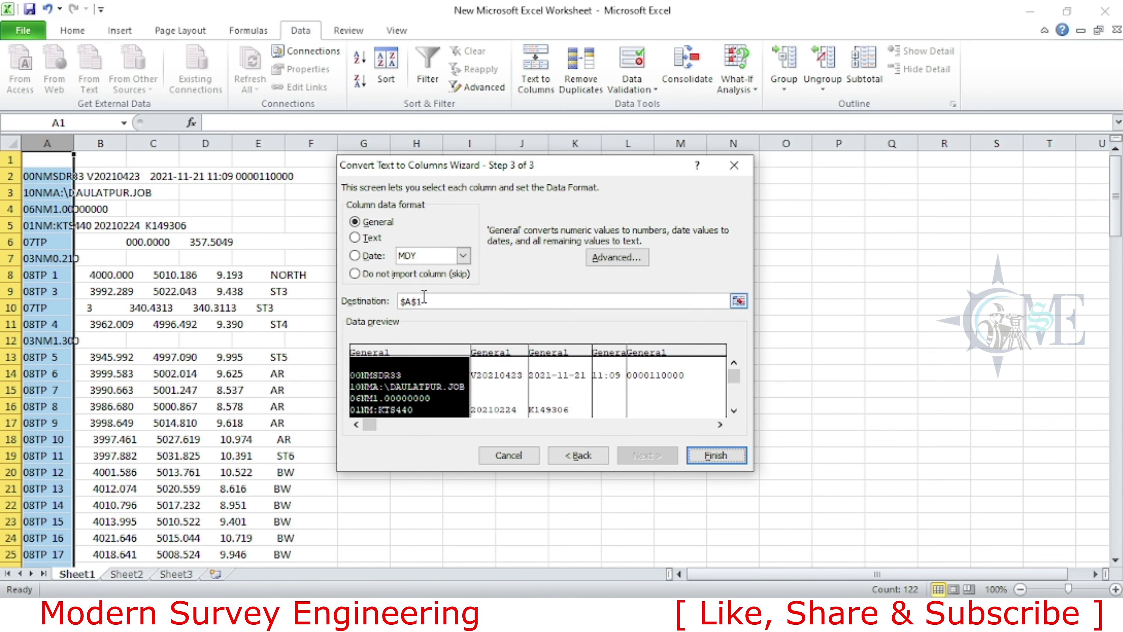
left_click(721, 458)
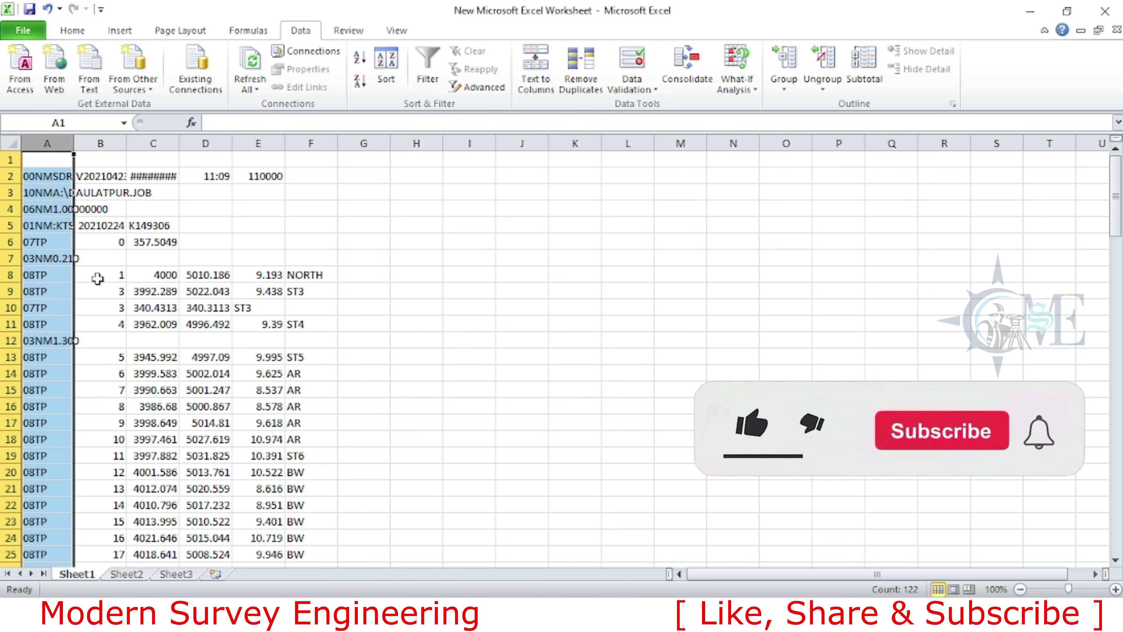
left_click(100, 274)
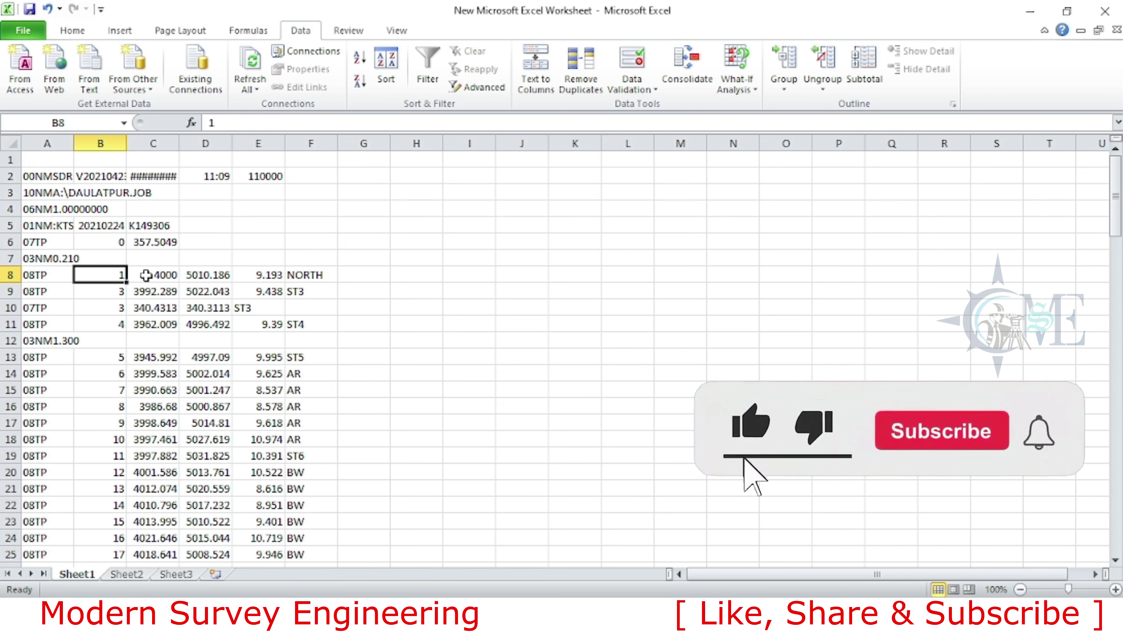
left_click(164, 275)
left_click(73, 30)
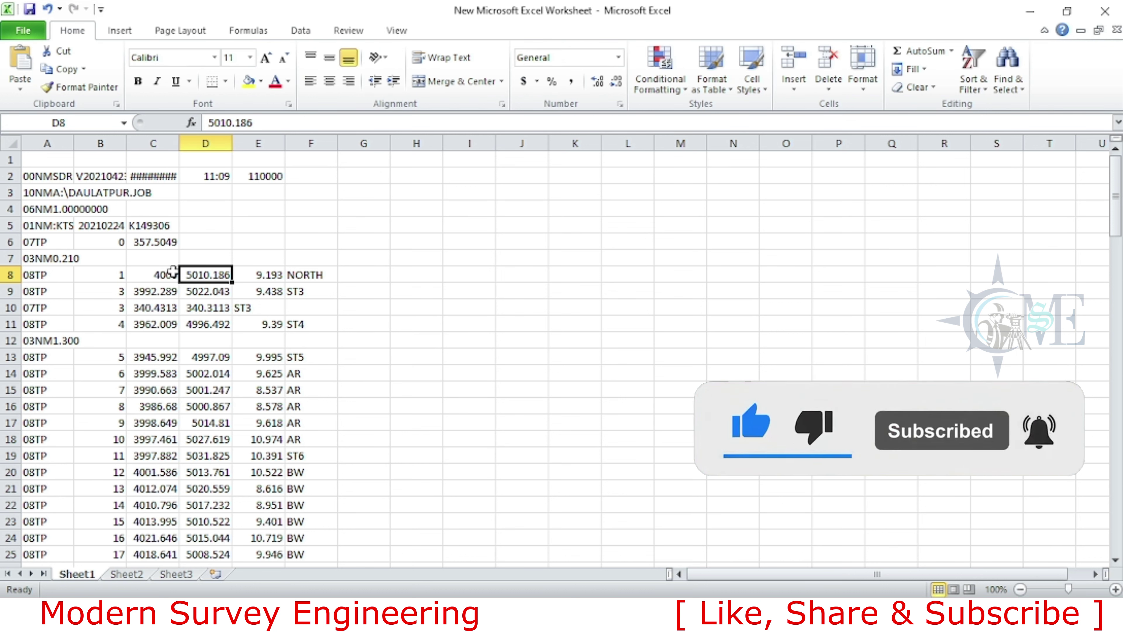
left_click(52, 272)
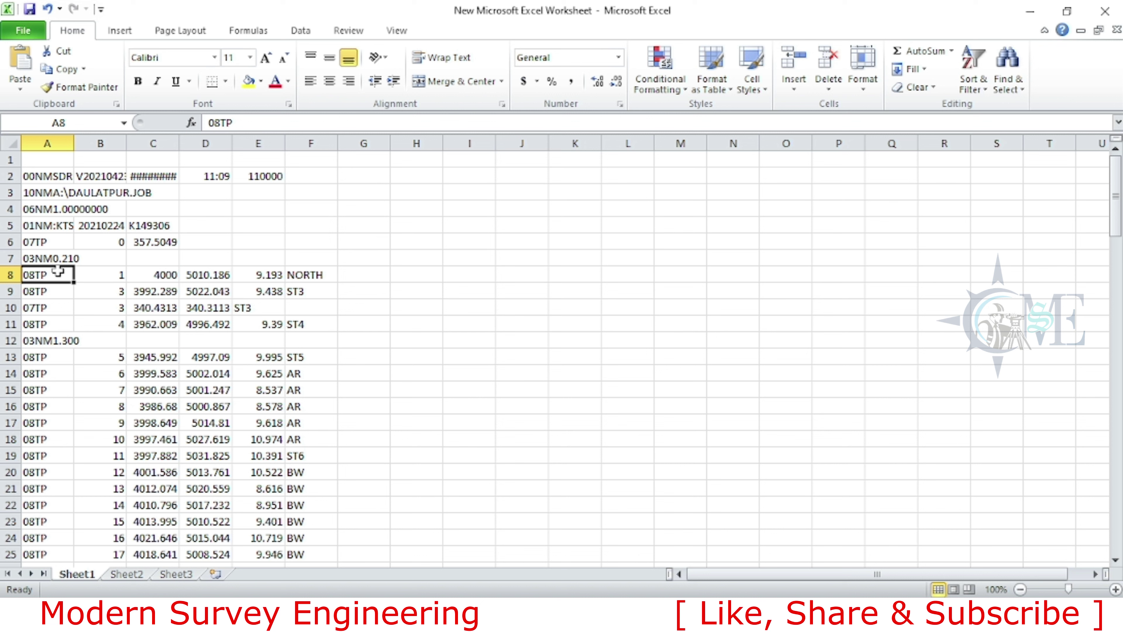
left_click(46, 292)
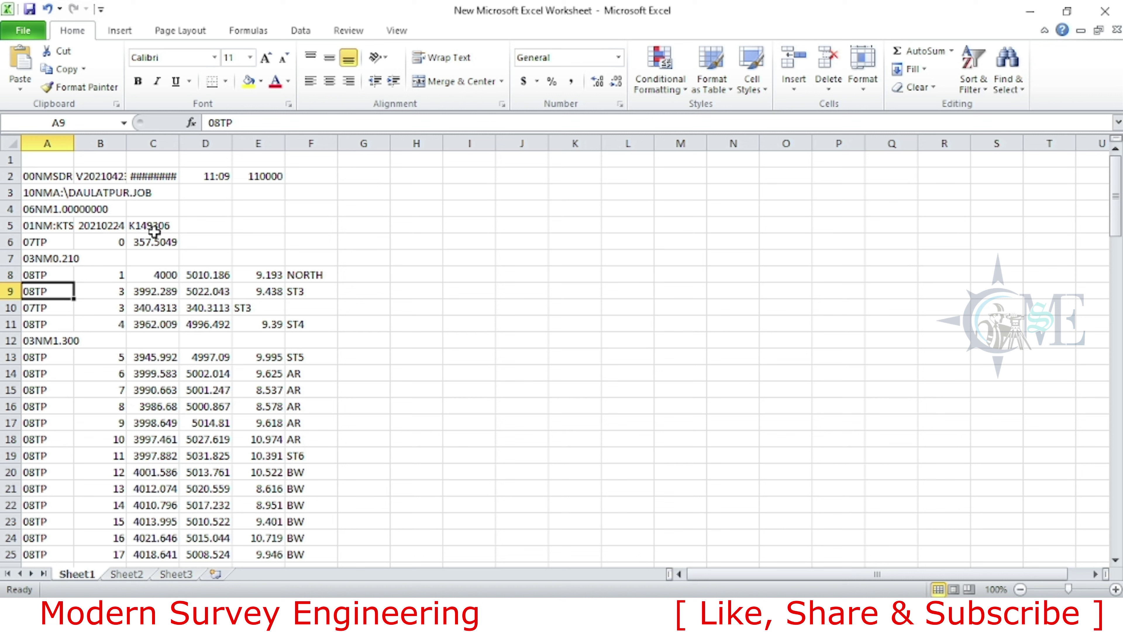
left_click(98, 291)
left_click(147, 296)
left_click(201, 293)
left_click(267, 292)
left_click(312, 292)
left_click(521, 389)
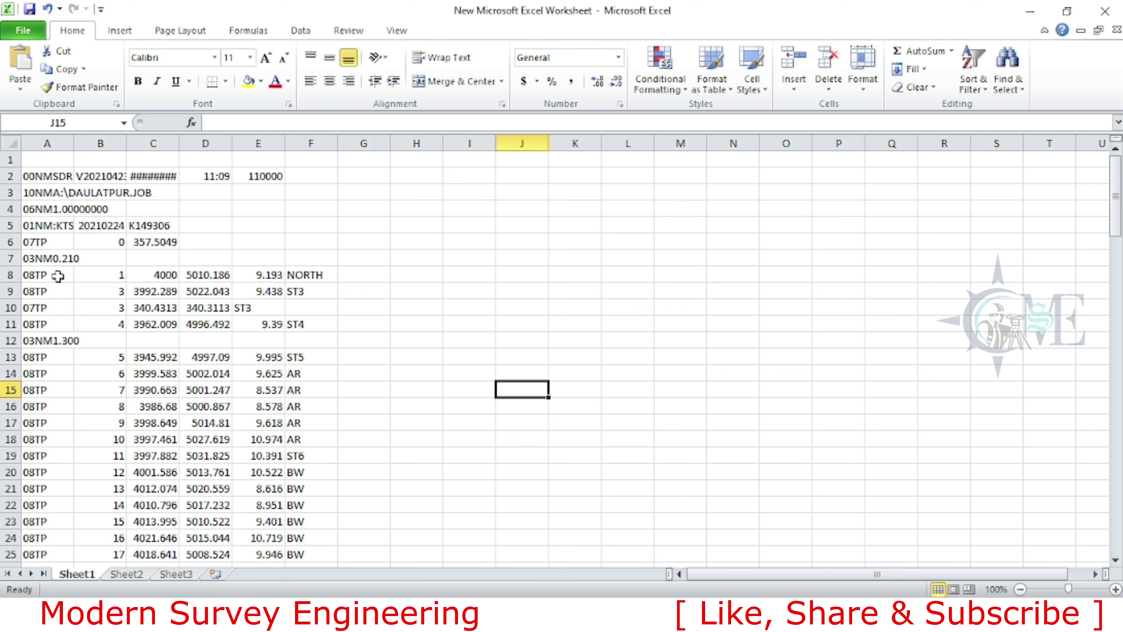
left_click(58, 275)
left_click(52, 292)
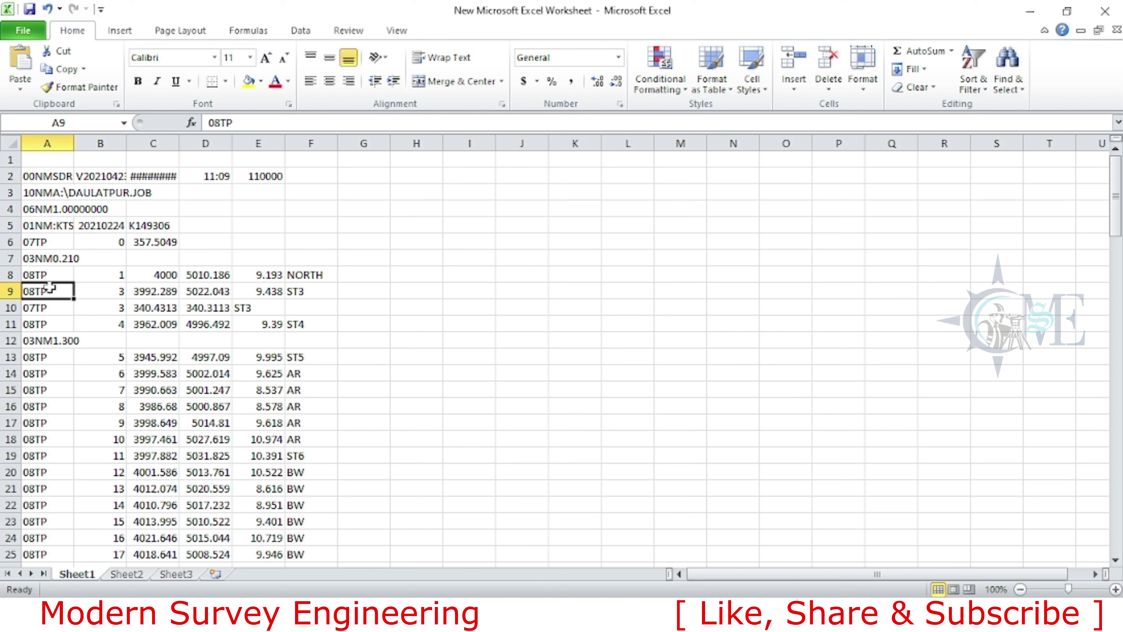
scroll(51, 359, "down", 2)
scroll(50, 360, "down", 1)
scroll(42, 354, "up", 1)
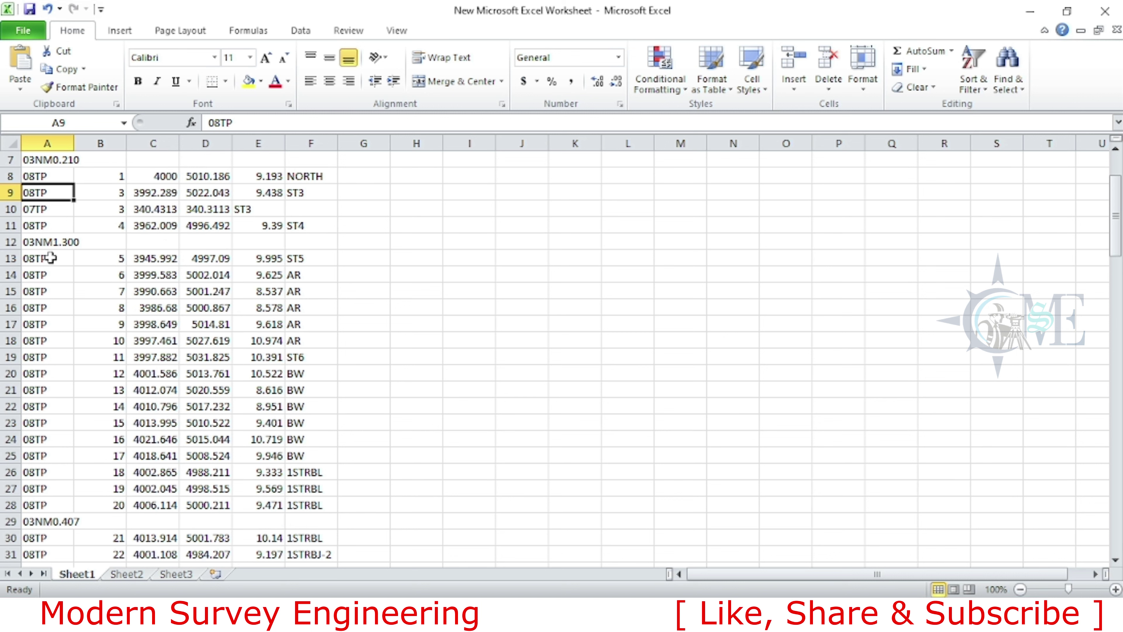
left_click_drag(49, 259, 42, 487)
left_click(58, 308)
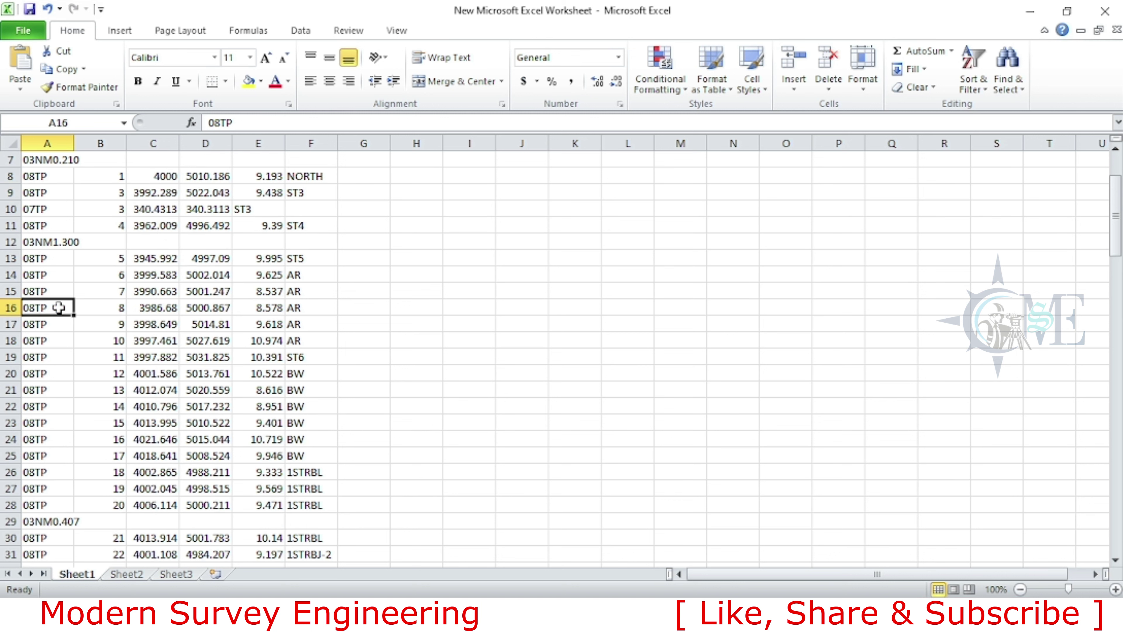
scroll(57, 287, "up", 2)
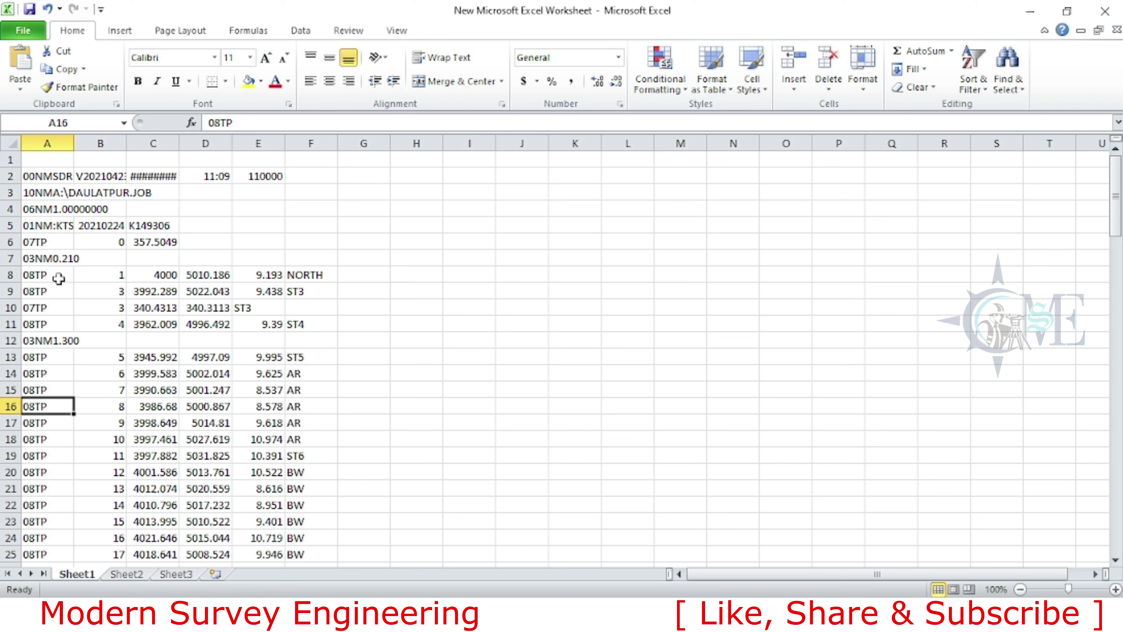
left_click(52, 142)
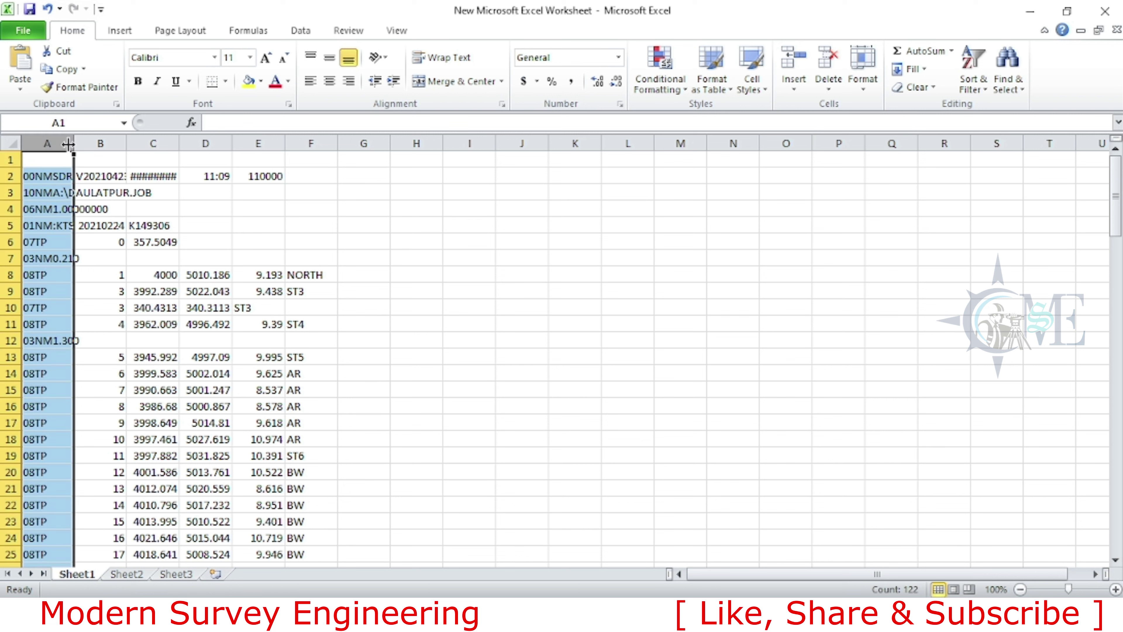
left_click(93, 174)
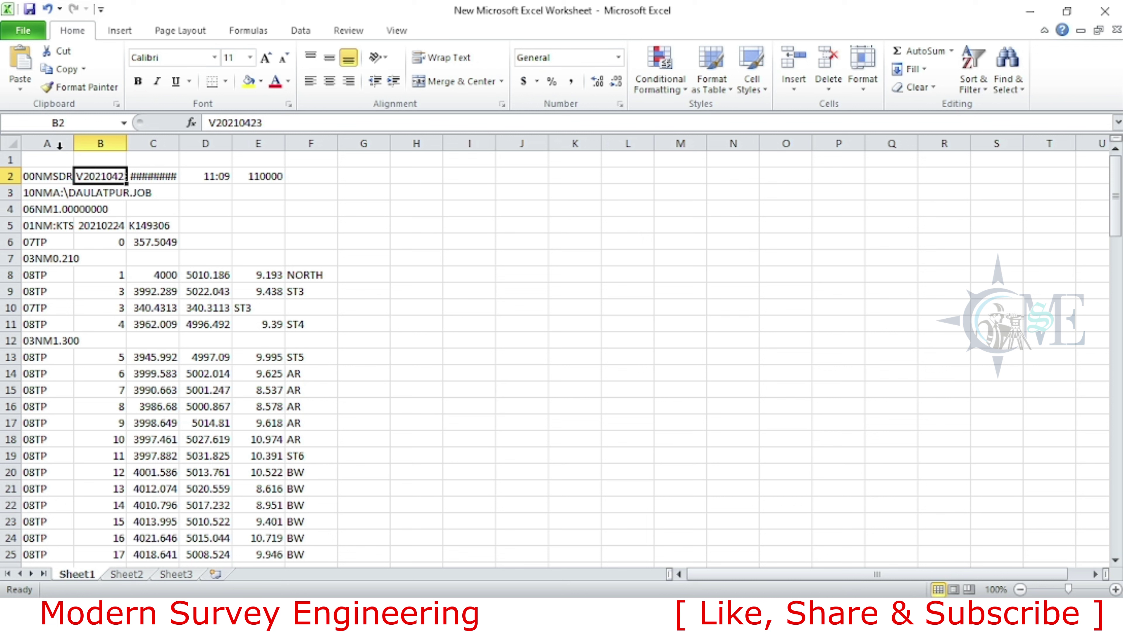
left_click(64, 367)
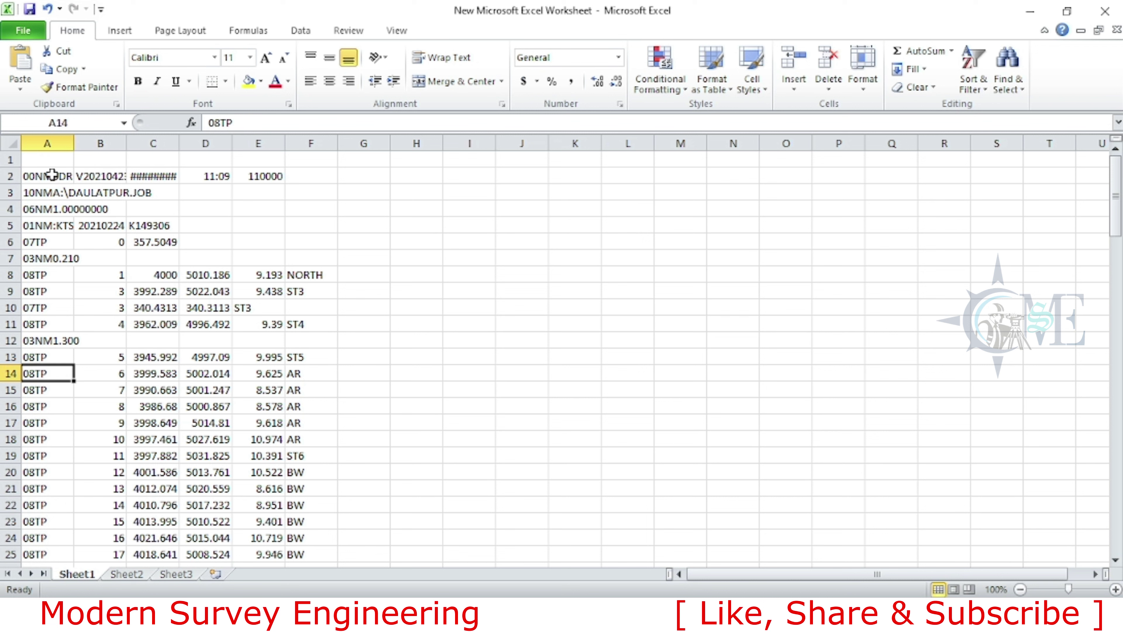
left_click(50, 140)
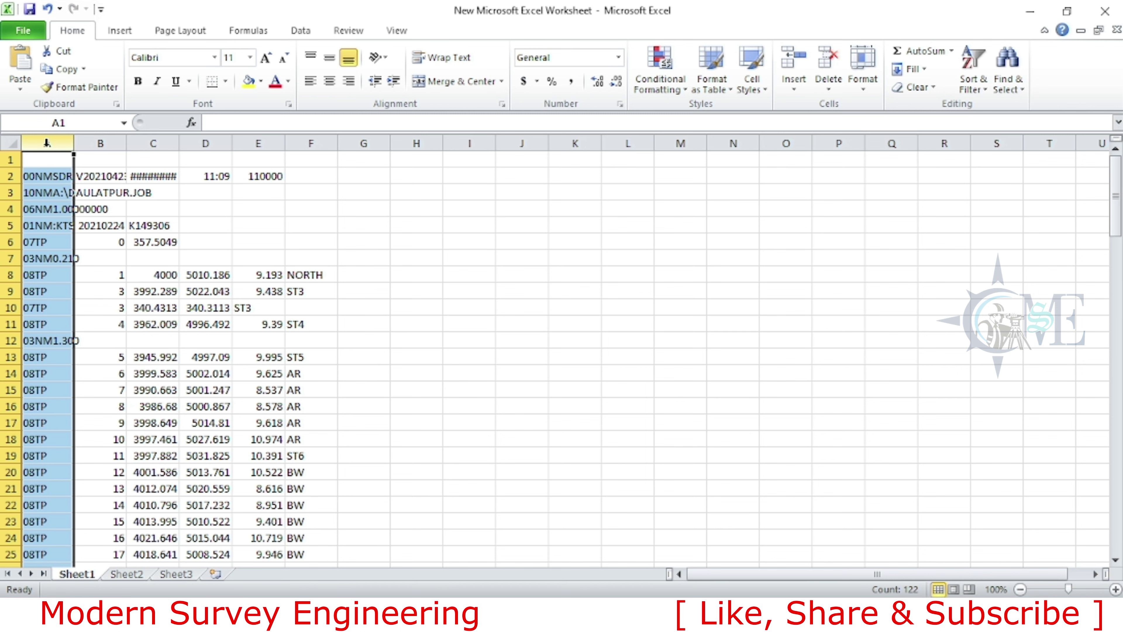
Step: Delete record-code column A so point numbers lead the table
right_click(46, 143)
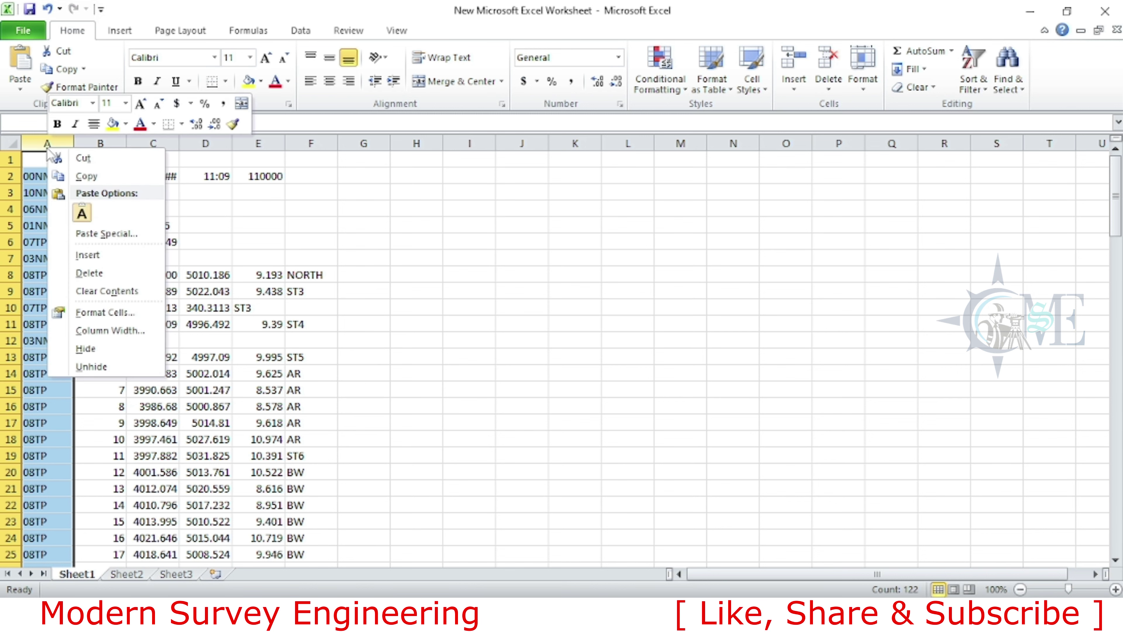
left_click(105, 274)
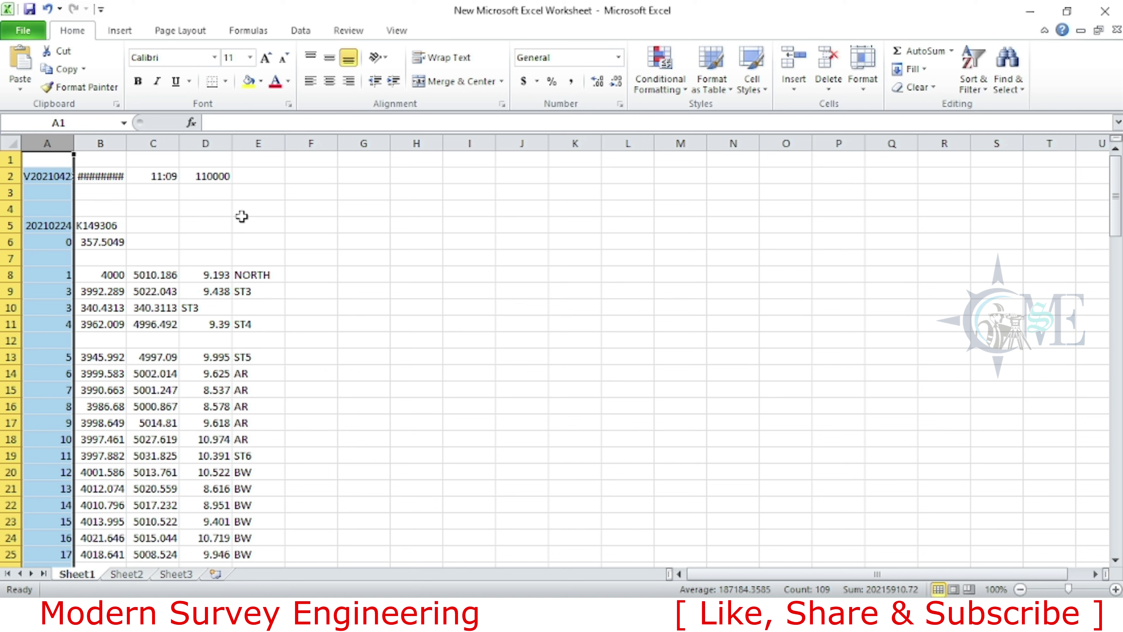
left_click(257, 143)
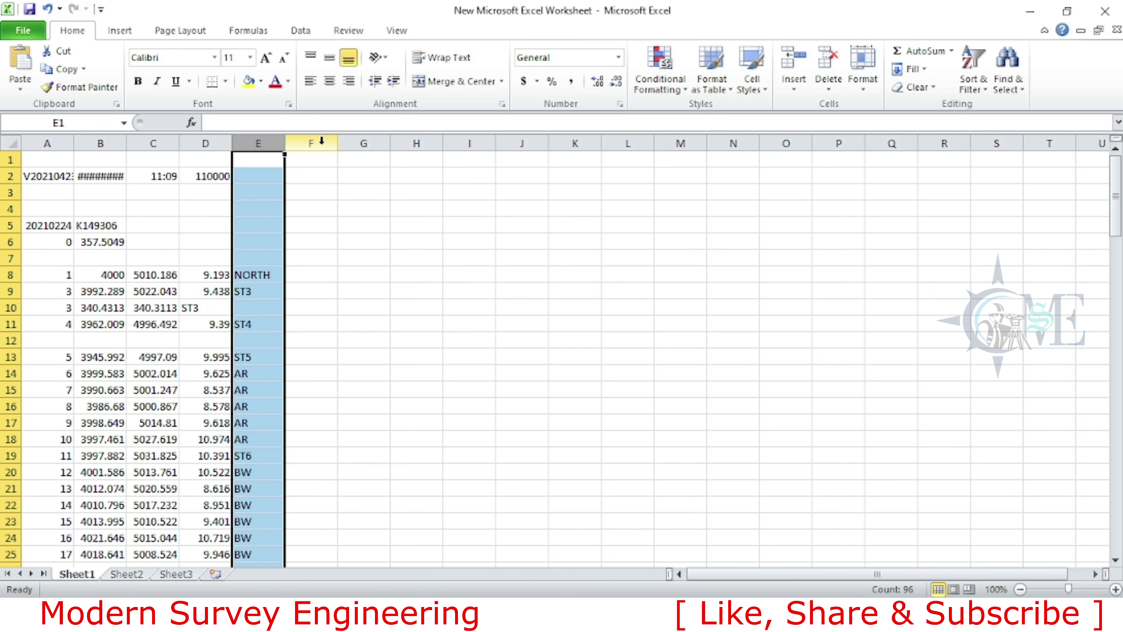
left_click(311, 143)
left_click(9, 160)
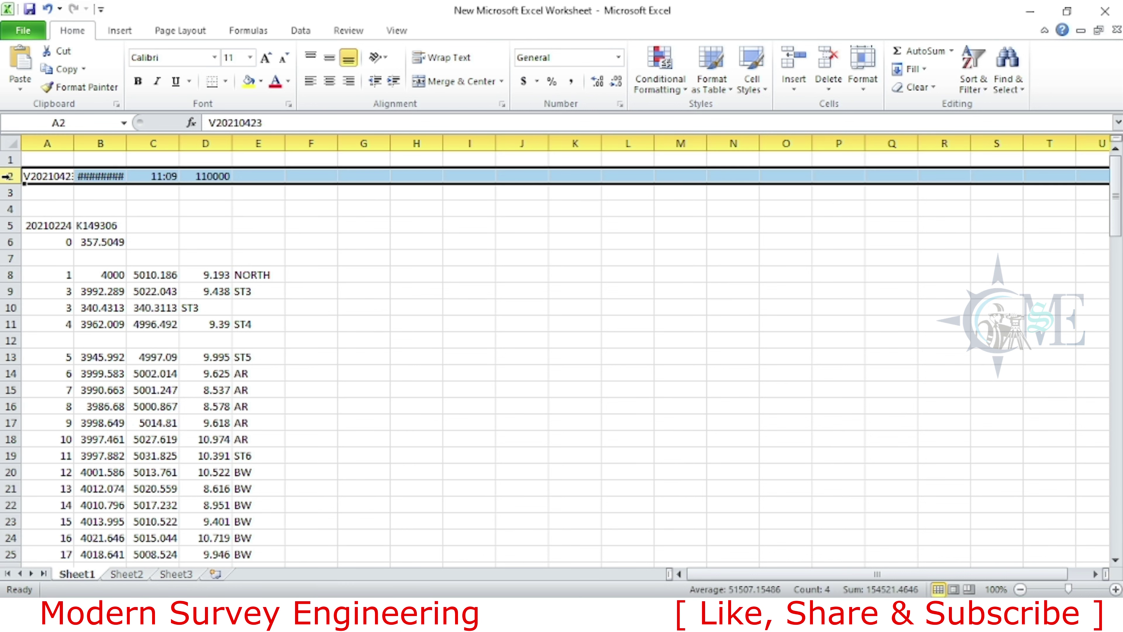
left_click(9, 193)
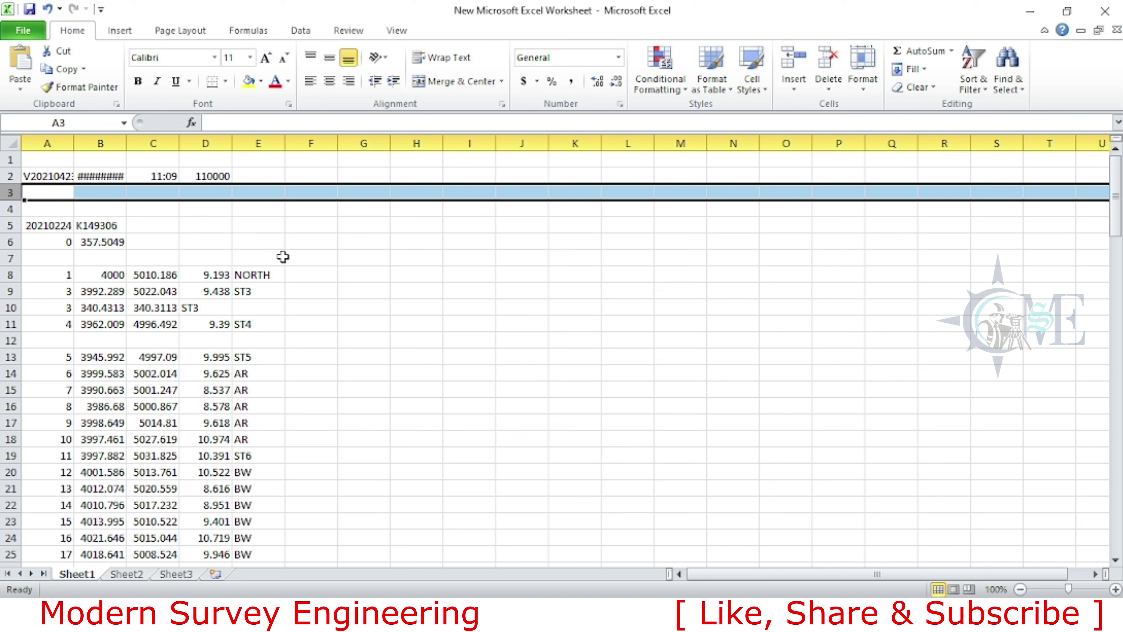
Step: Check the point codes in column E, noting empty cells E10 and E12
left_click_drag(265, 258, 261, 162)
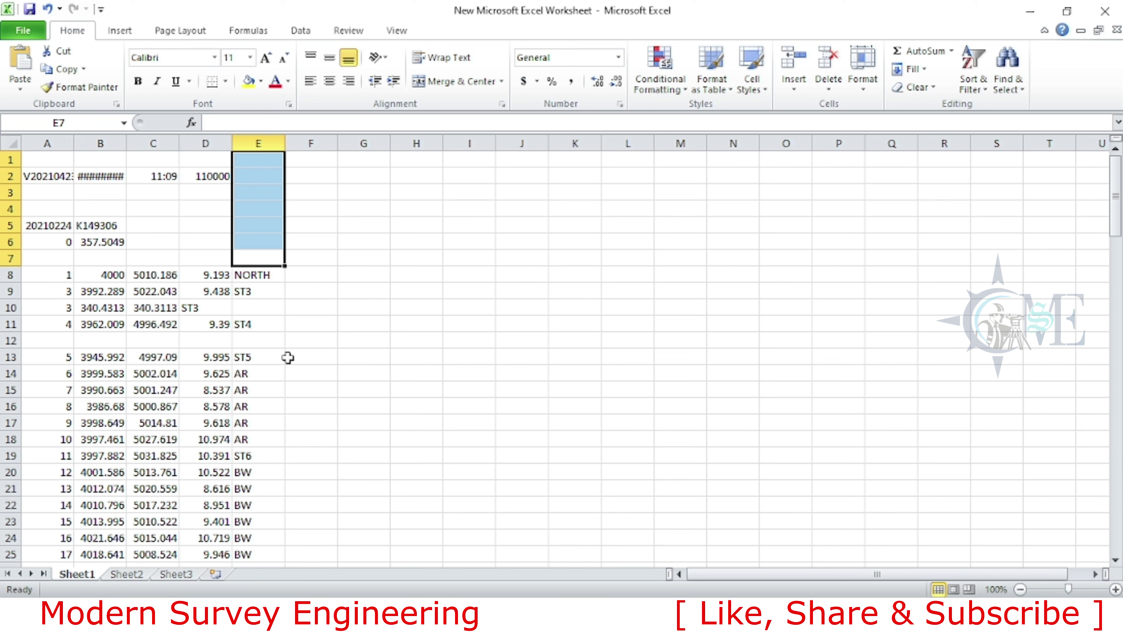
scroll(288, 357, "down", 2)
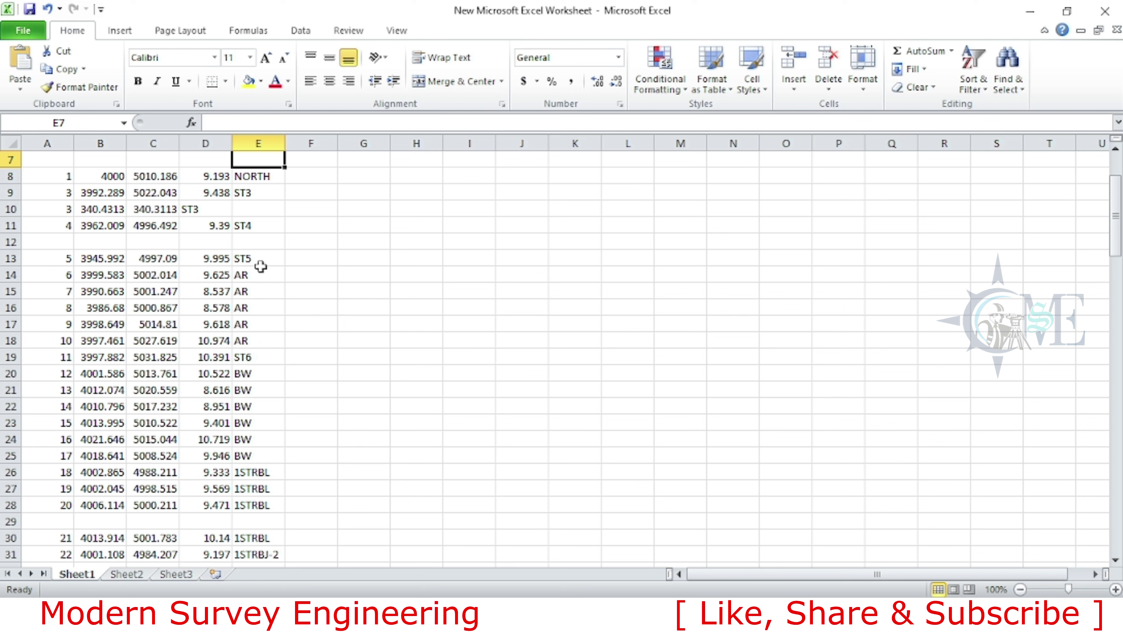
left_click_drag(260, 266, 265, 423)
left_click(265, 241)
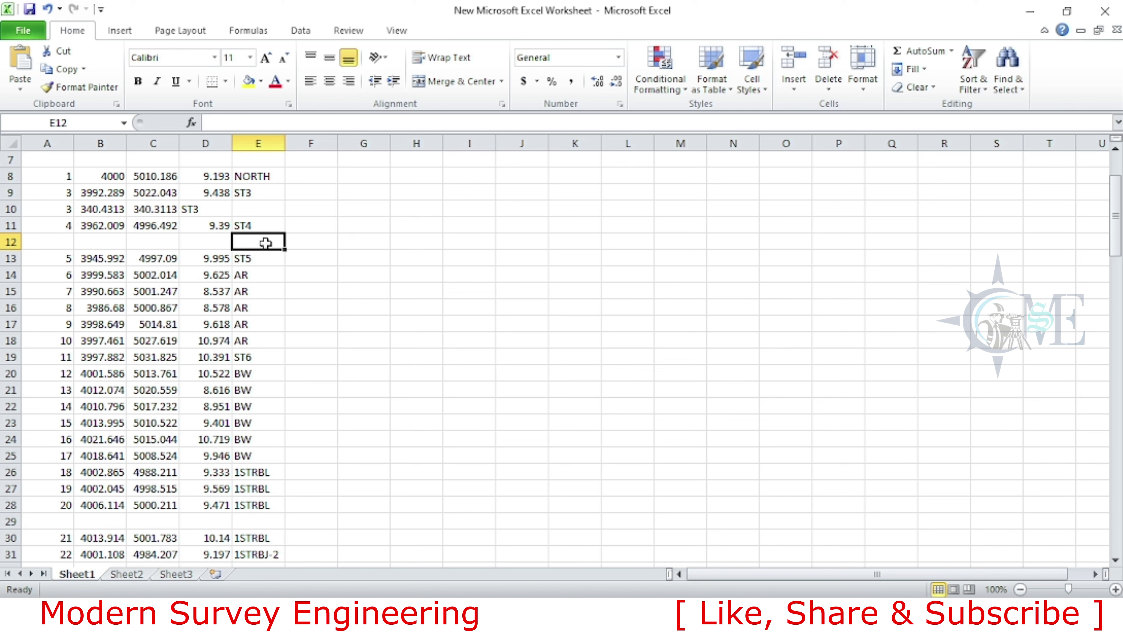
scroll(264, 241, "up", 2)
left_click_drag(259, 258, 251, 163)
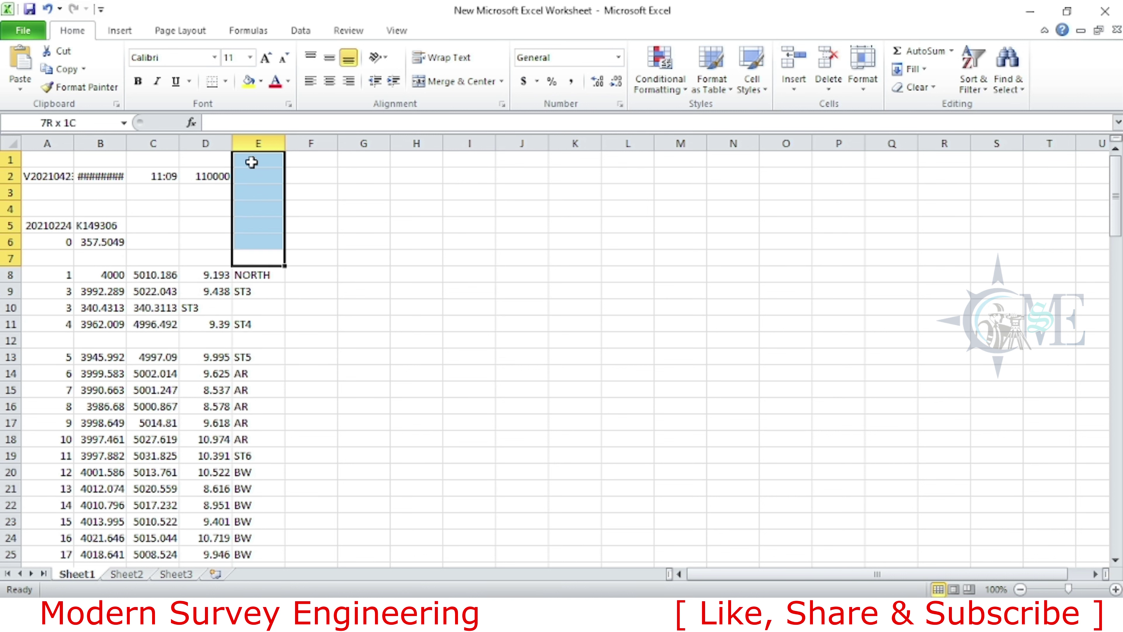
left_click(266, 308)
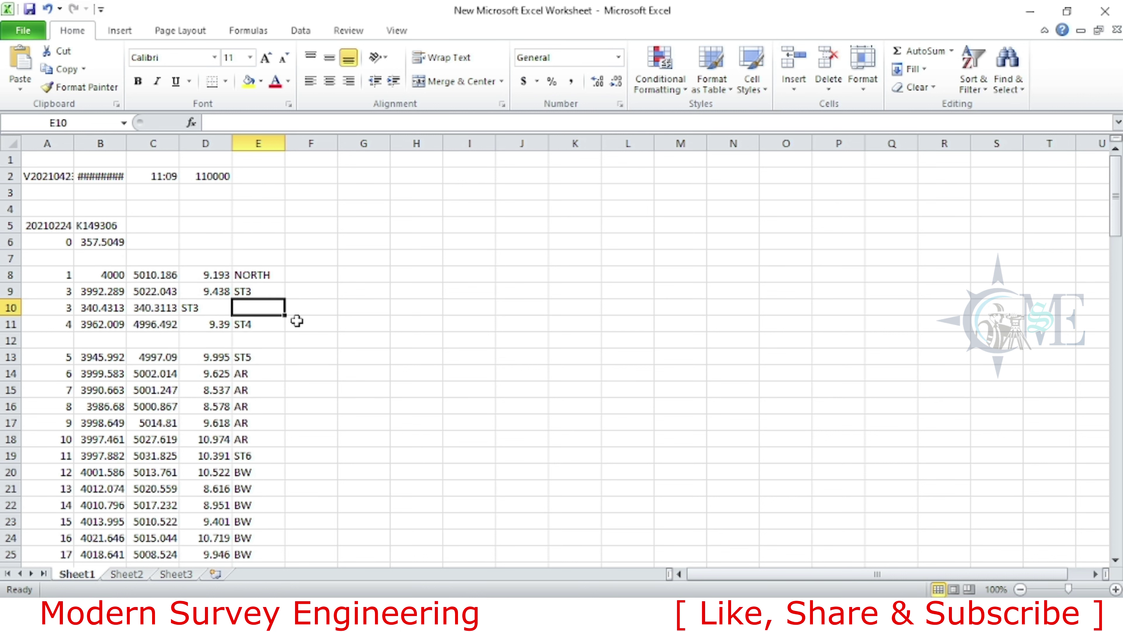
left_click(260, 344)
Step: Scroll down column E to find empty cells E29 and E39 between point groups
scroll(284, 367, "down", 3)
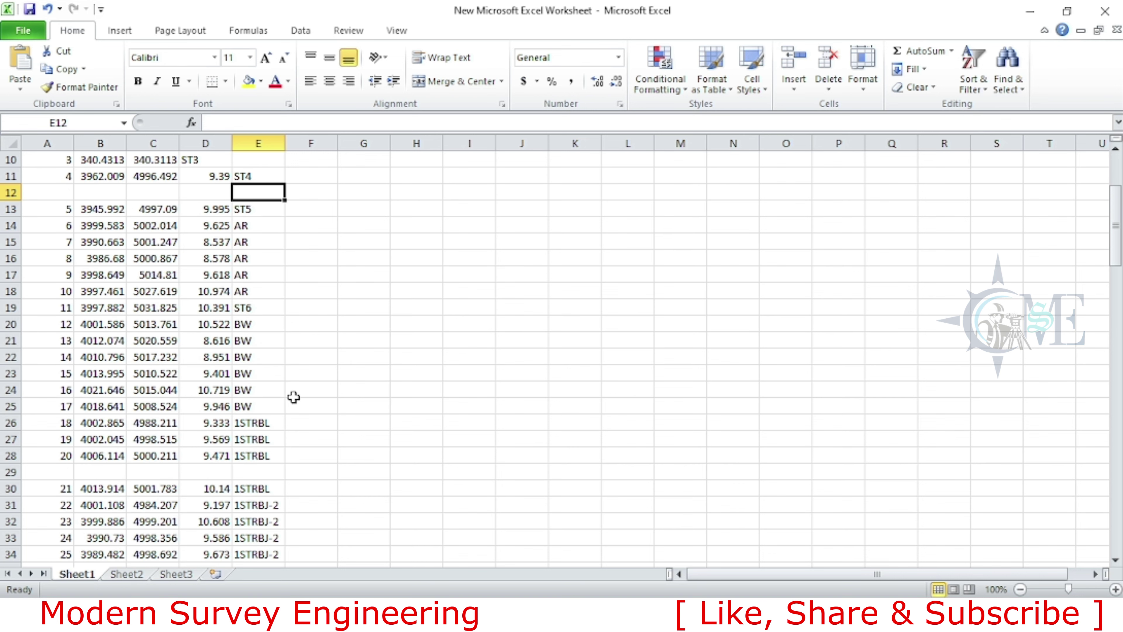
scroll(292, 421, "down", 2)
left_click(274, 373)
scroll(300, 387, "down", 2)
scroll(287, 389, "down", 1)
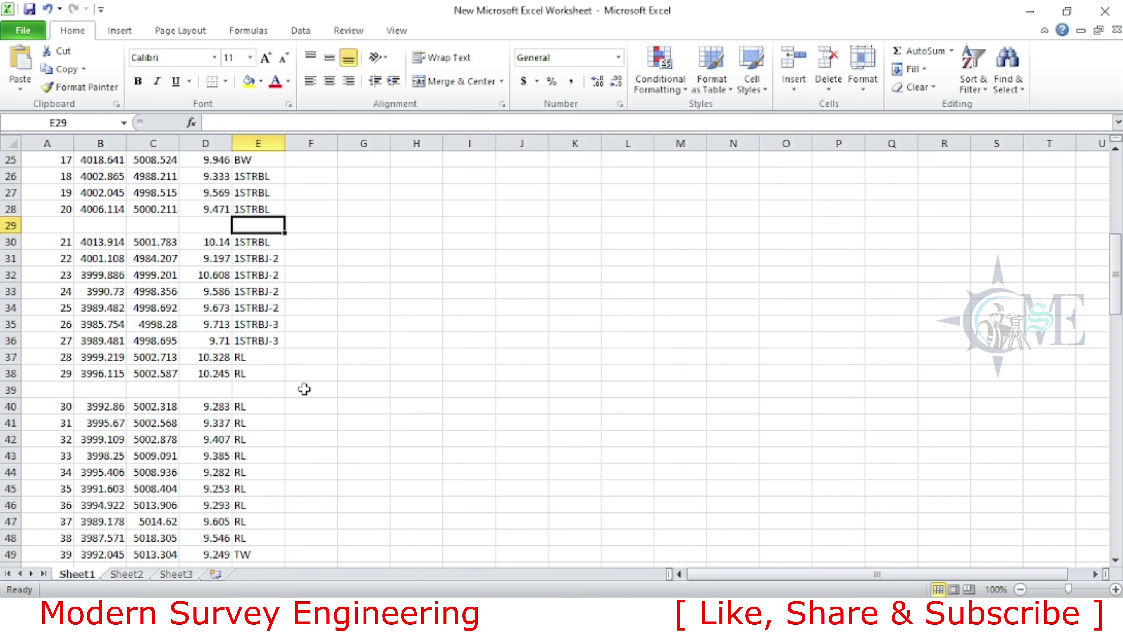
left_click(284, 390)
scroll(290, 391, "down", 1)
scroll(286, 411, "down", 2)
scroll(265, 394, "up", 5)
scroll(252, 373, "up", 6)
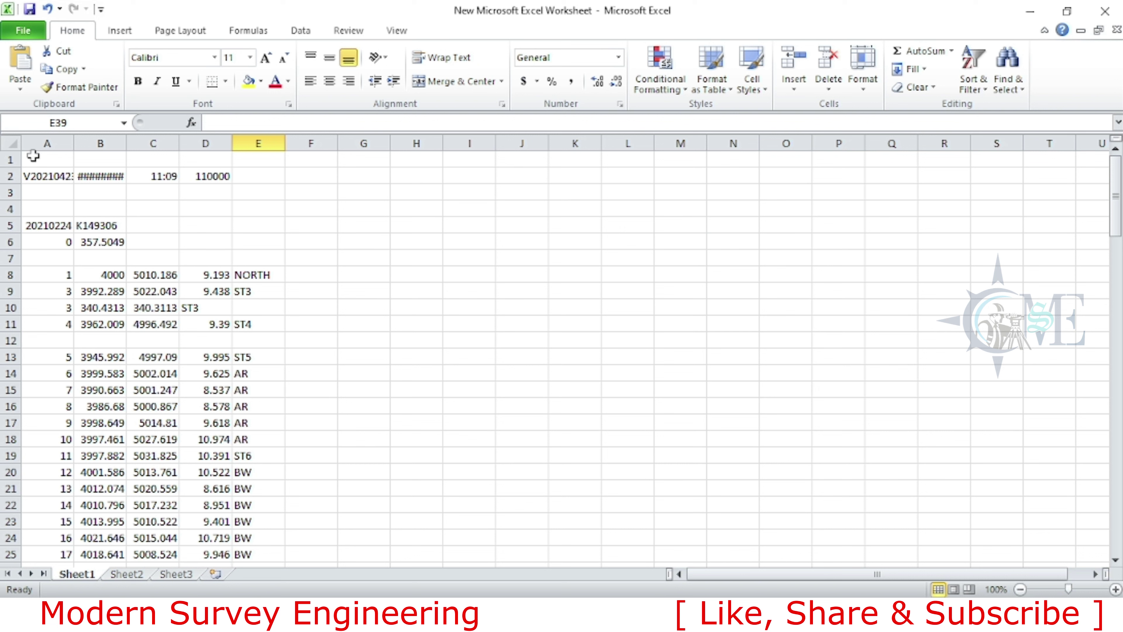
Step: Delete header rows 1–7, the blank row 5 and the stray ST3 row
left_click_drag(7, 158, 10, 258)
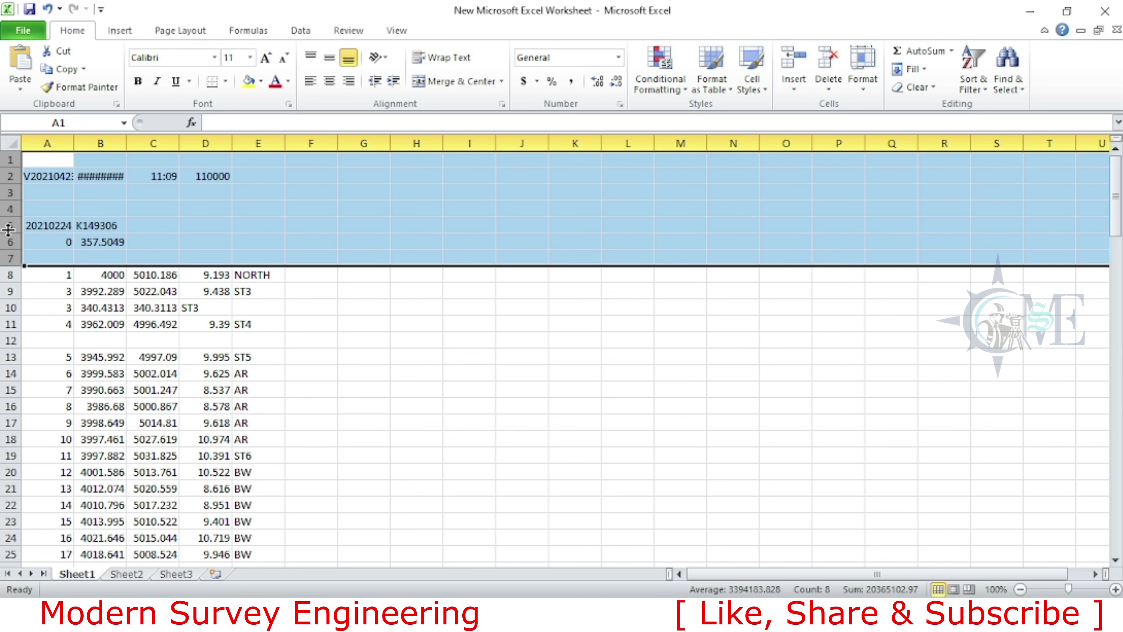
right_click(6, 226)
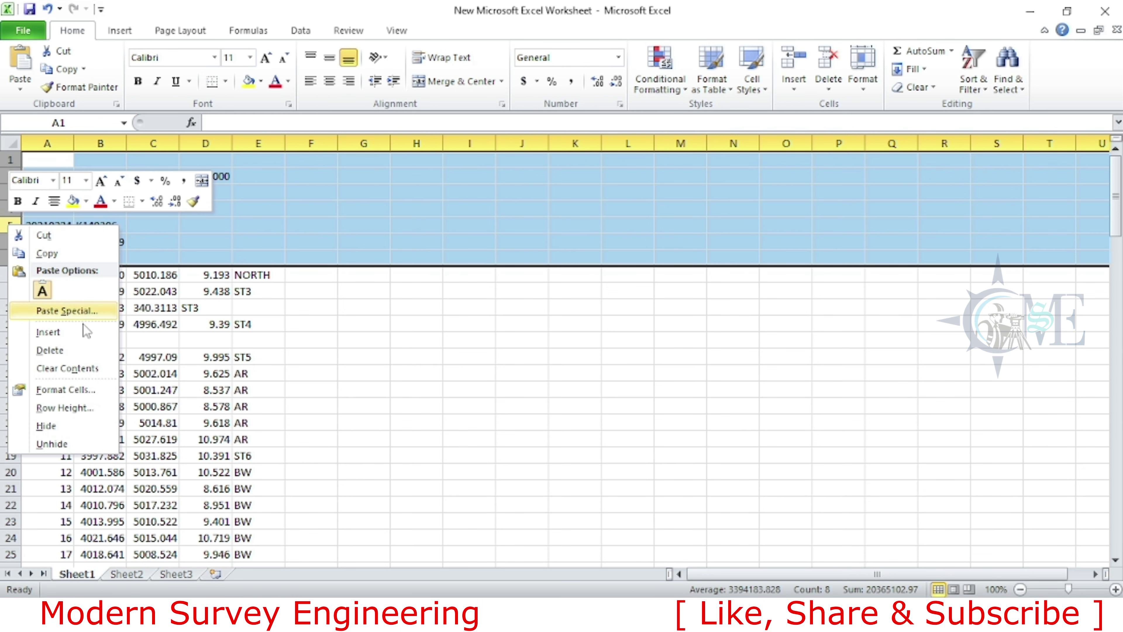
left_click(67, 351)
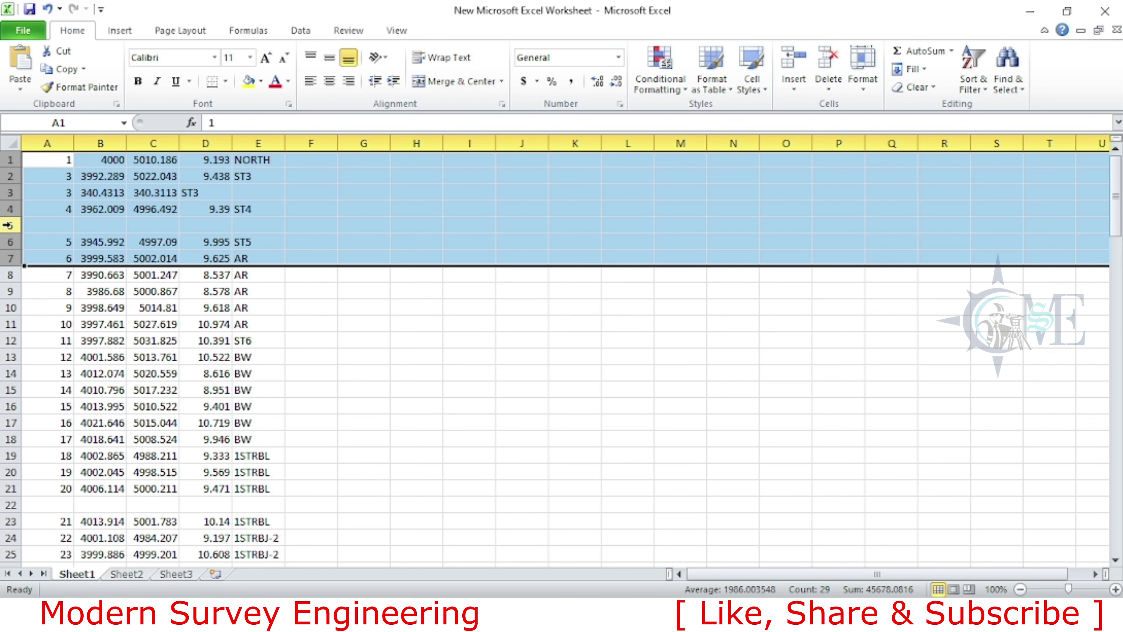
left_click(8, 225)
right_click(8, 225)
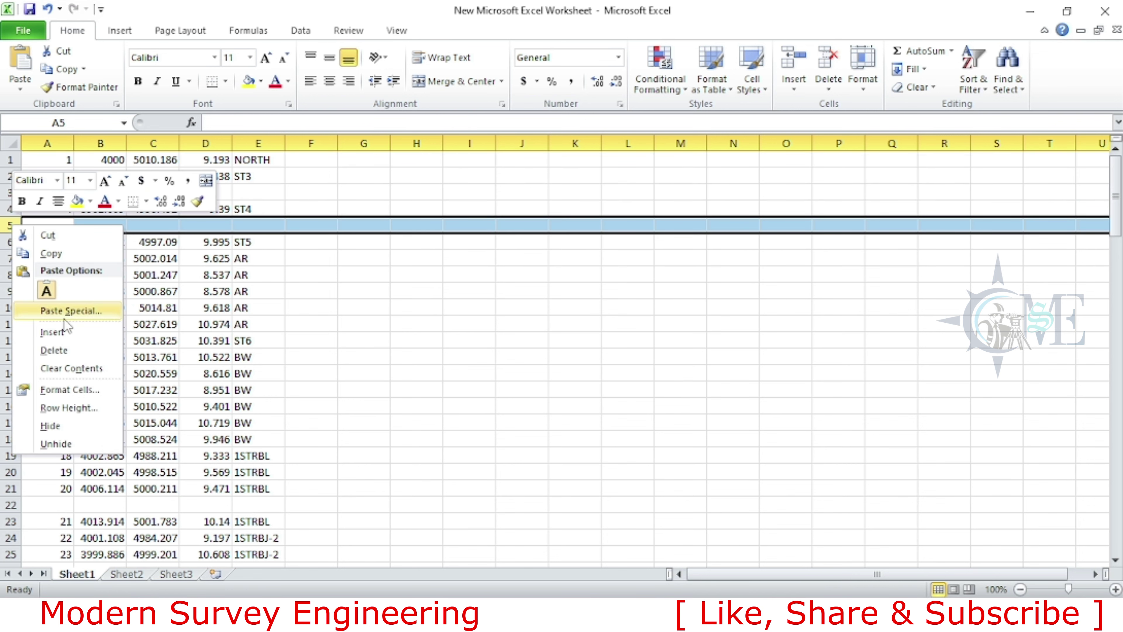
left_click(47, 351)
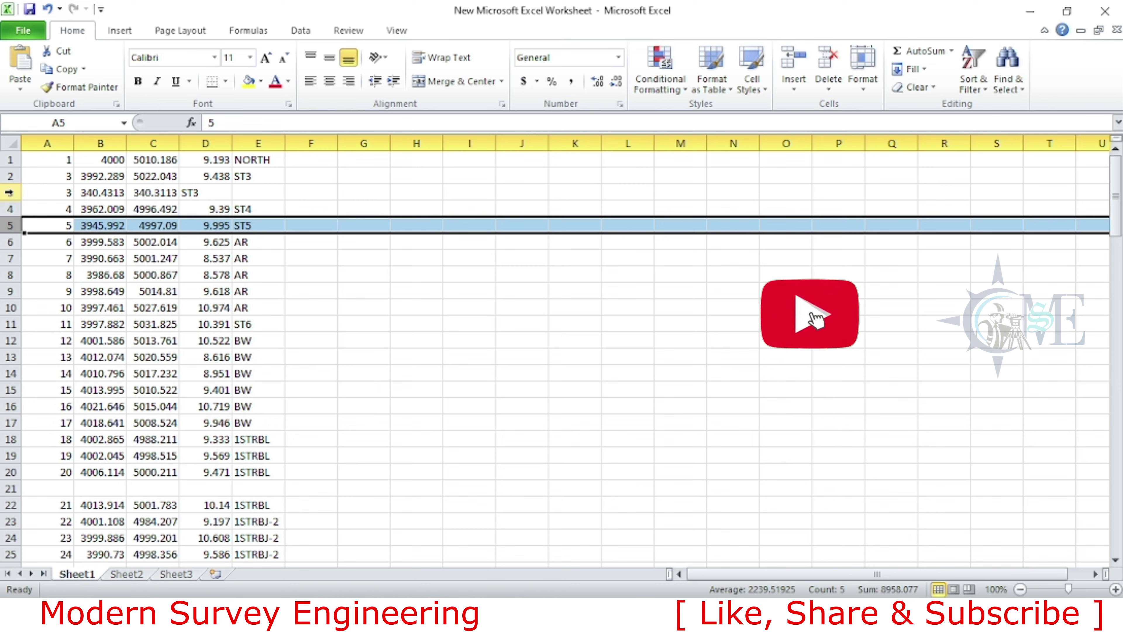
left_click(10, 192)
right_click(10, 192)
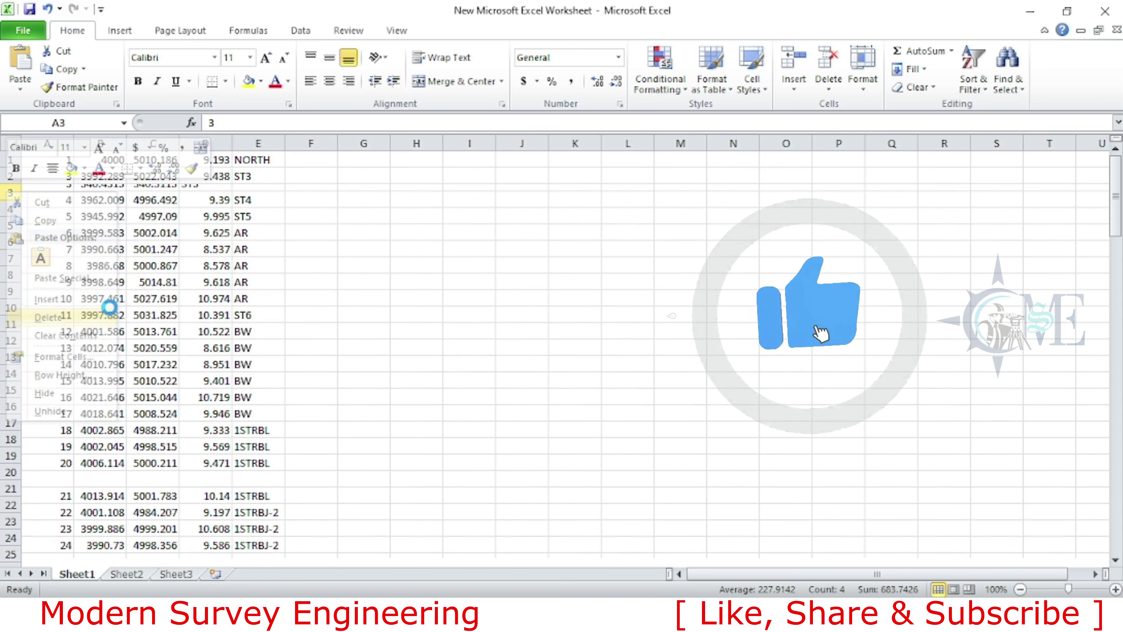
left_click(49, 317)
Step: Delete blank row 20 and the next several blank rows further down
scroll(203, 376, "down", 3)
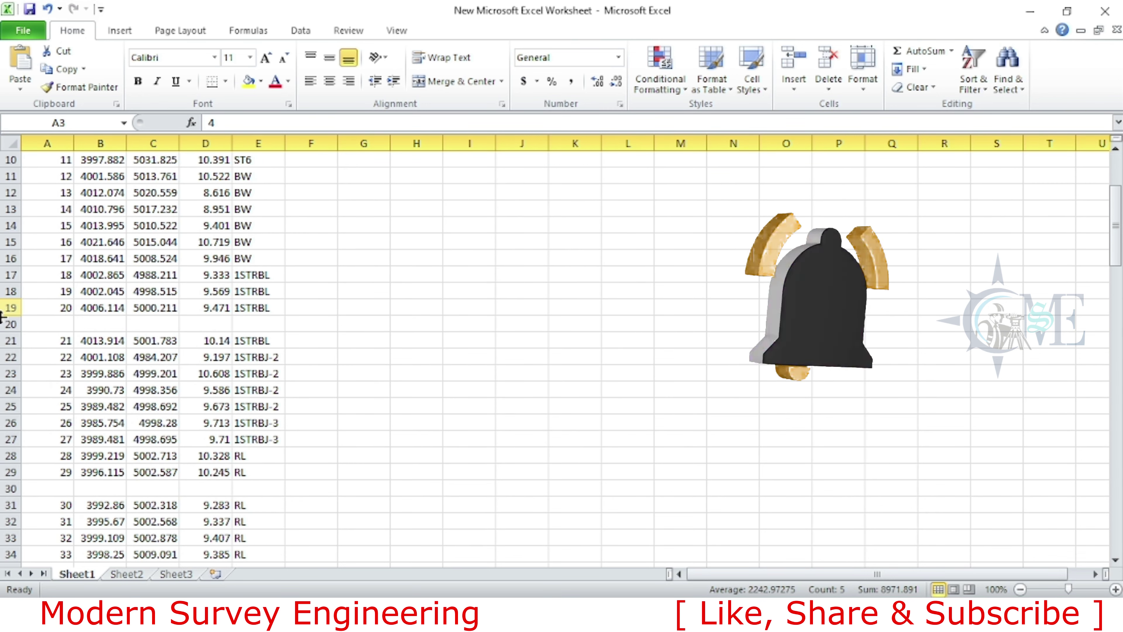
left_click(9, 324)
right_click(9, 325)
left_click(54, 448)
right_click(9, 371)
left_click(50, 266)
right_click(10, 326)
left_click(50, 446)
left_click_drag(9, 275, 10, 389)
right_click(16, 274)
left_click(50, 395)
Step: Delete the remaining blank rows through rows 95–96 so the table ends at point 97
right_click(10, 367)
left_click(50, 484)
right_click(10, 357)
left_click(50, 464)
right_click(10, 391)
left_click(50, 298)
right_click(9, 389)
left_click(72, 271)
left_click(415, 354)
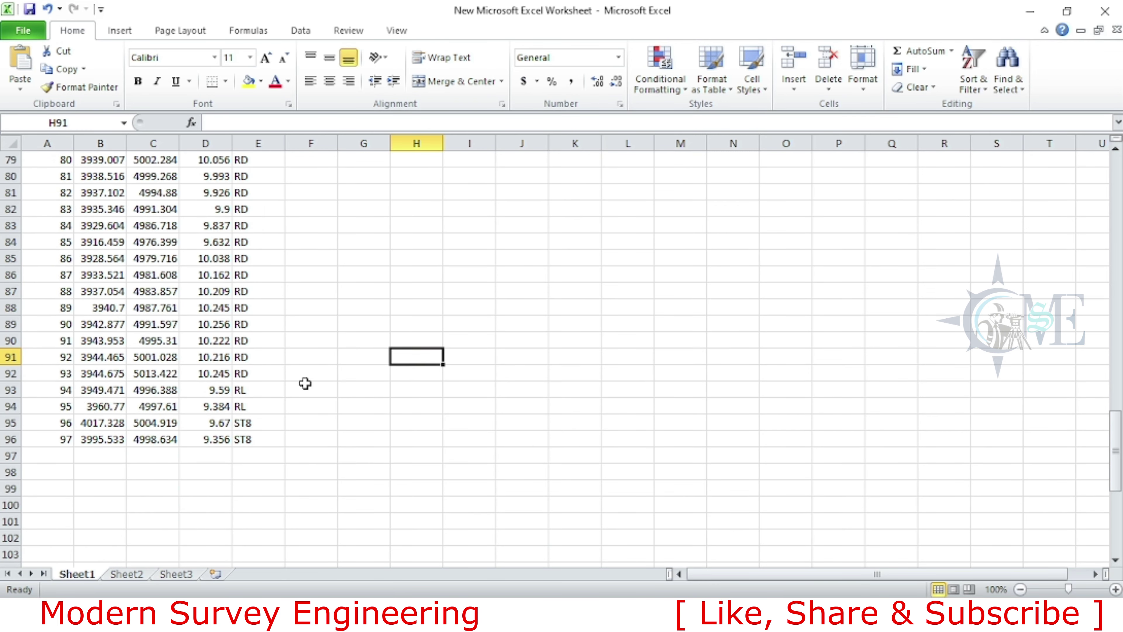
scroll(303, 383, "up", 20)
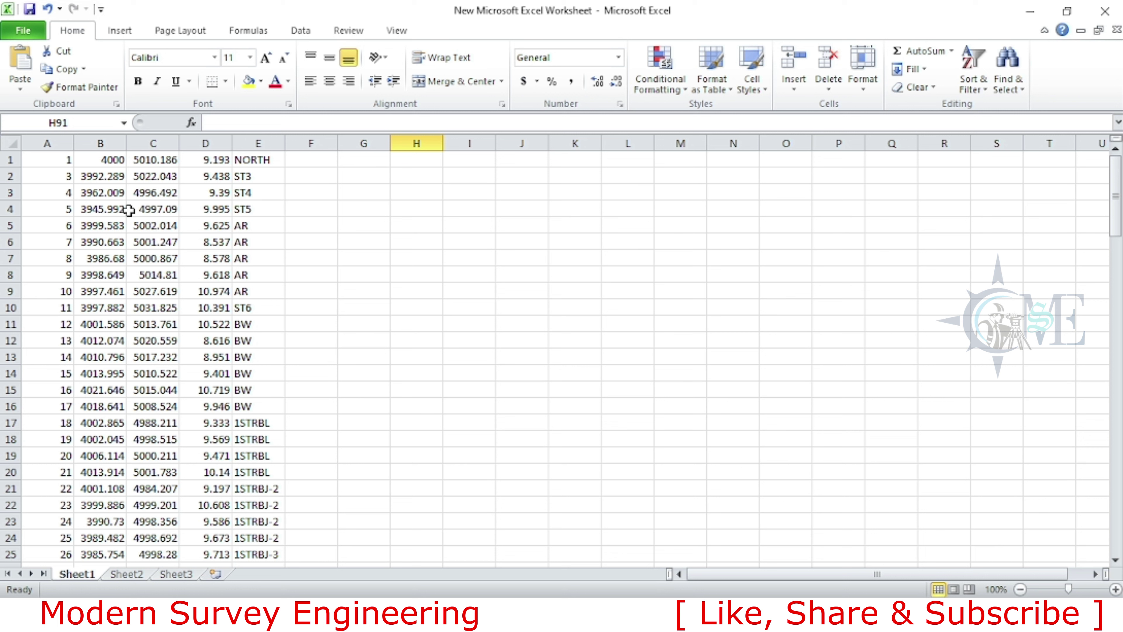
Step: Centre-align columns A through E of the survey table
left_click_drag(56, 143, 261, 143)
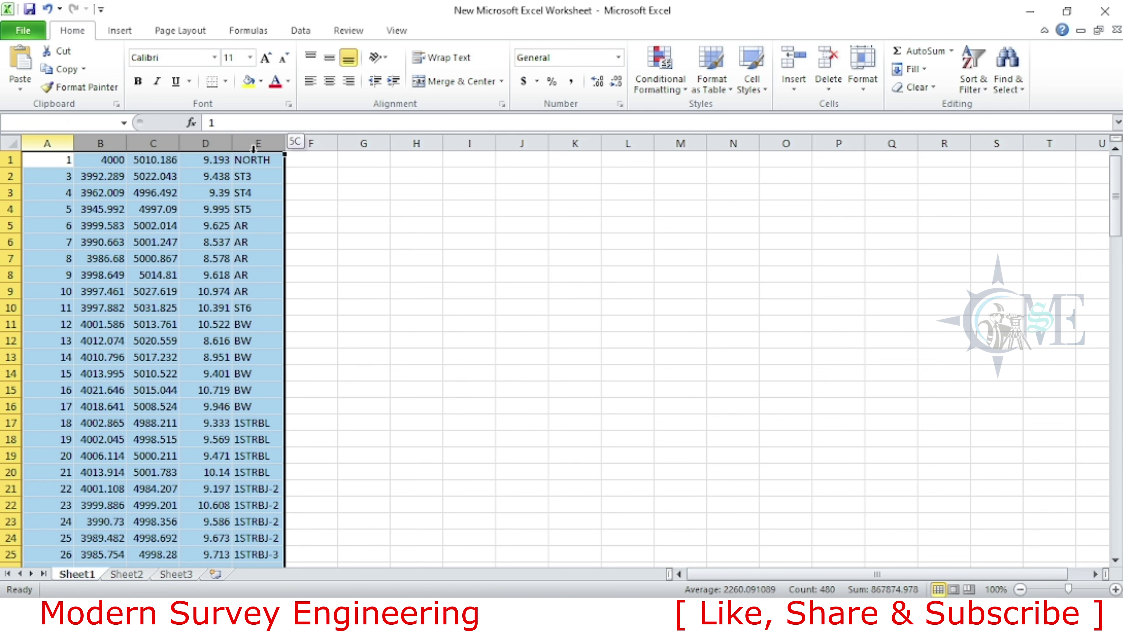
left_click(329, 81)
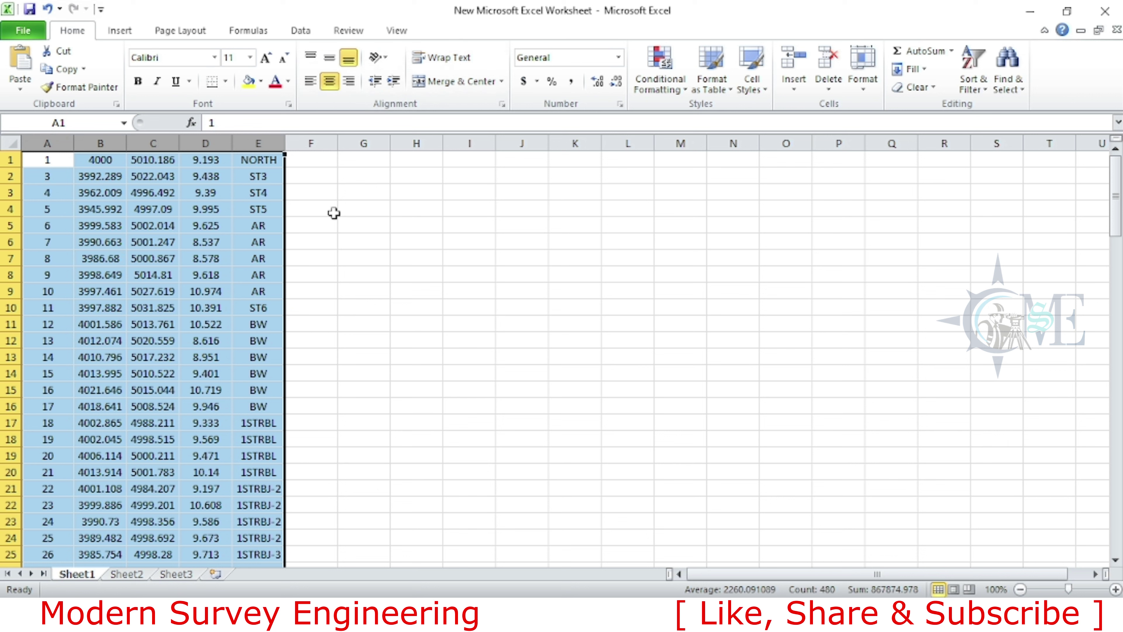
left_click(72, 218)
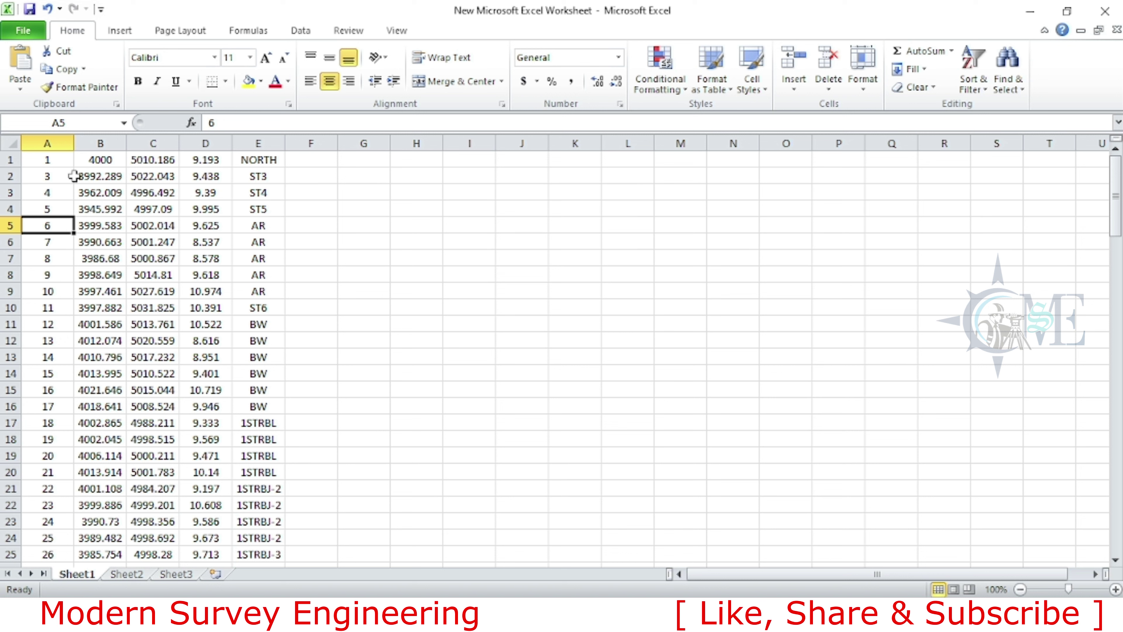
left_click(63, 160)
Step: Change the second point number in A2 to 2
left_click(57, 177)
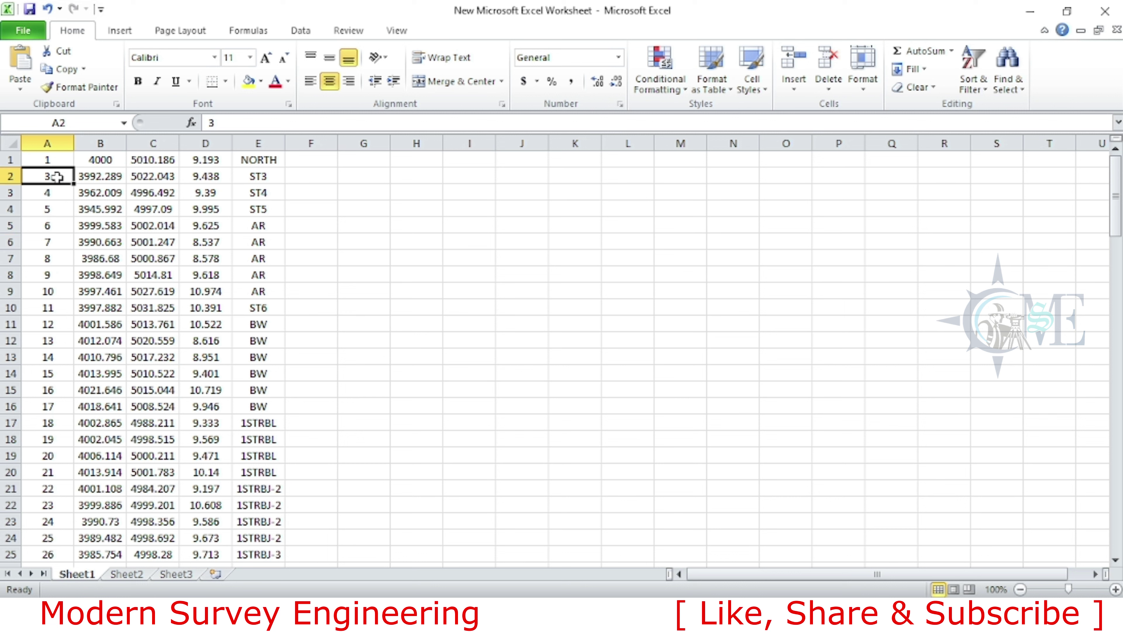
type("2")
left_click_drag(57, 160, 56, 176)
left_click(55, 192)
left_click(61, 177)
Step: Fill the 1, 2 series down column A to the last point and review it
left_click_drag(63, 160, 60, 176)
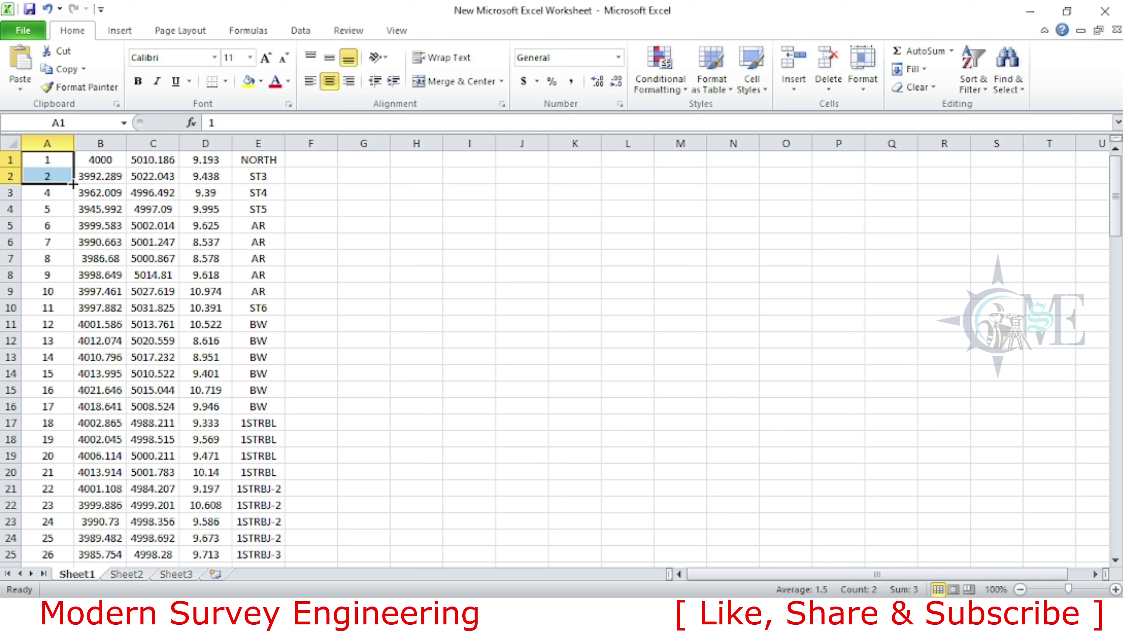
double_click(73, 184)
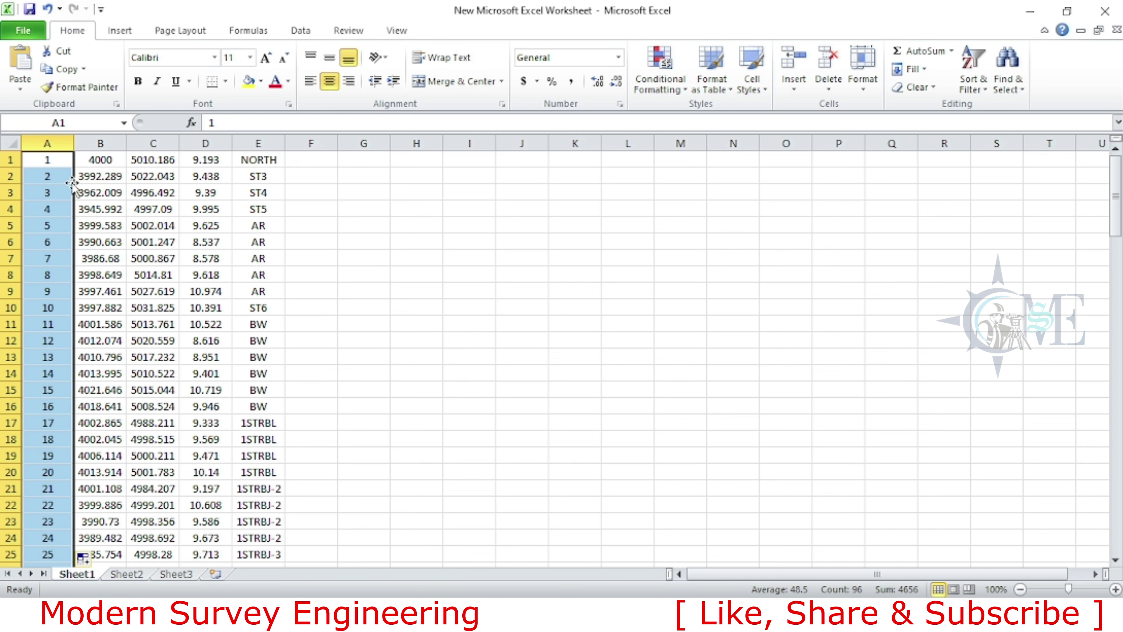
scroll(71, 217, "down", 4)
scroll(71, 217, "down", 6)
scroll(63, 250, "down", 6)
scroll(63, 250, "down", 6)
scroll(63, 250, "down", 1)
scroll(63, 250, "down", 4)
left_click(313, 243)
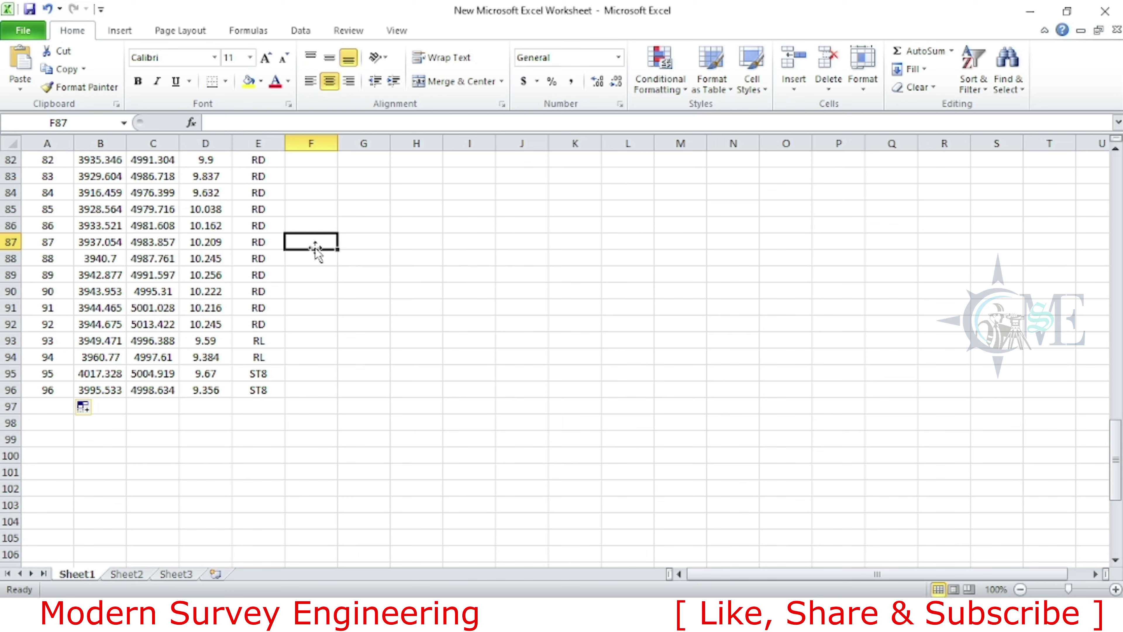
scroll(126, 291, "up", 7)
scroll(126, 299, "up", 8)
scroll(126, 300, "up", 8)
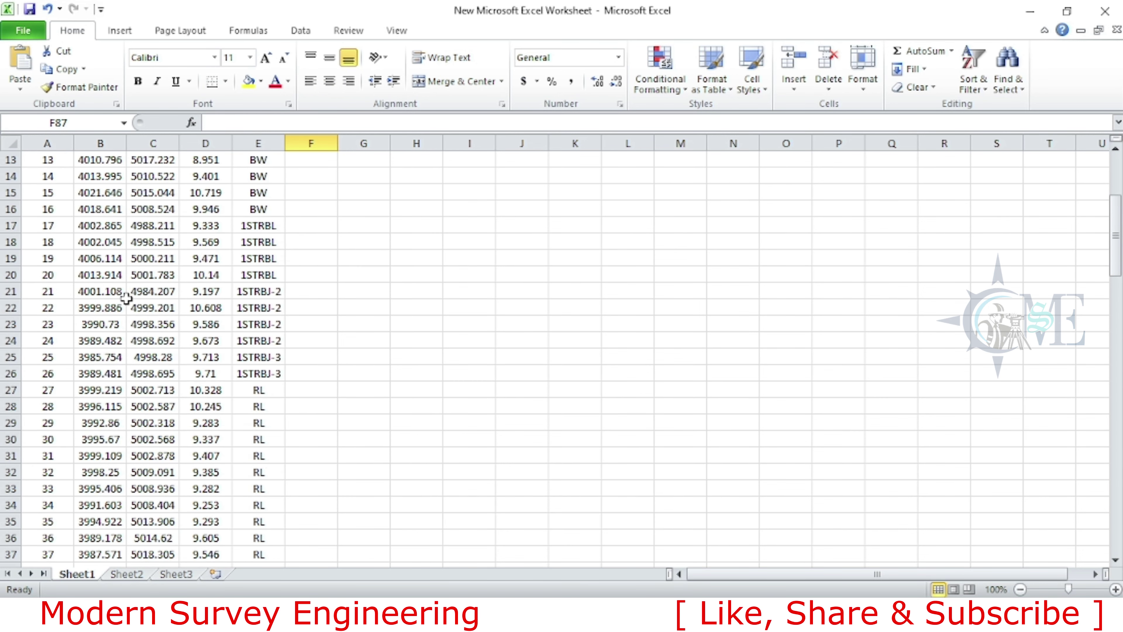
scroll(126, 298, "up", 3)
scroll(126, 298, "up", 1)
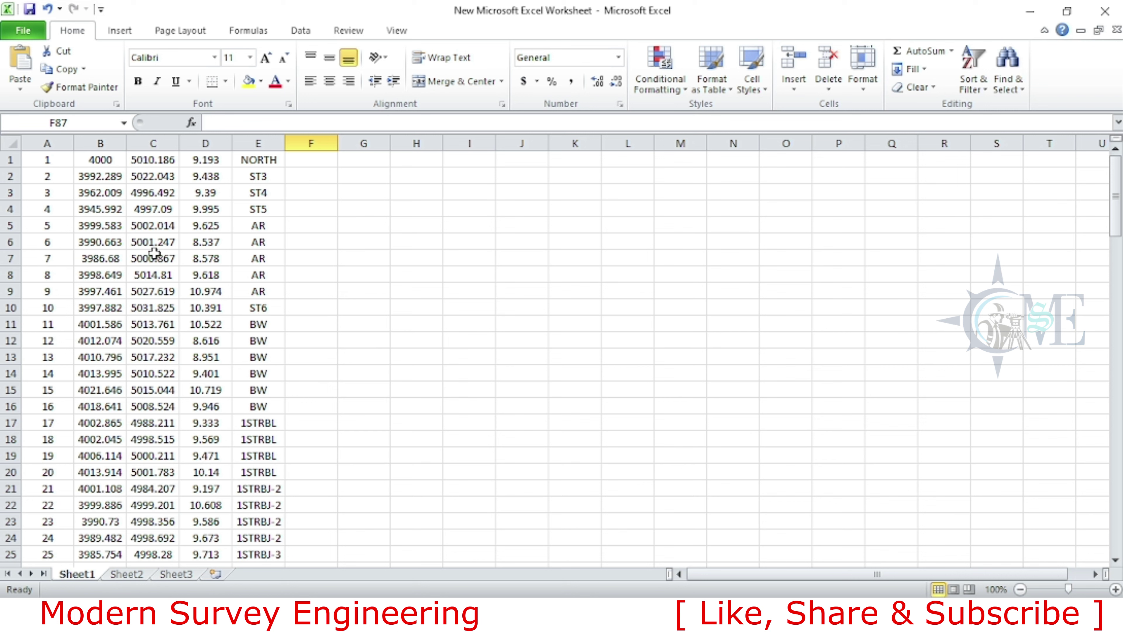
Step: Format columns B to D to show three decimal places, e.g. 4000.000
scroll(139, 356, "down", 3)
scroll(138, 356, "up", 2)
scroll(138, 357, "up", 1)
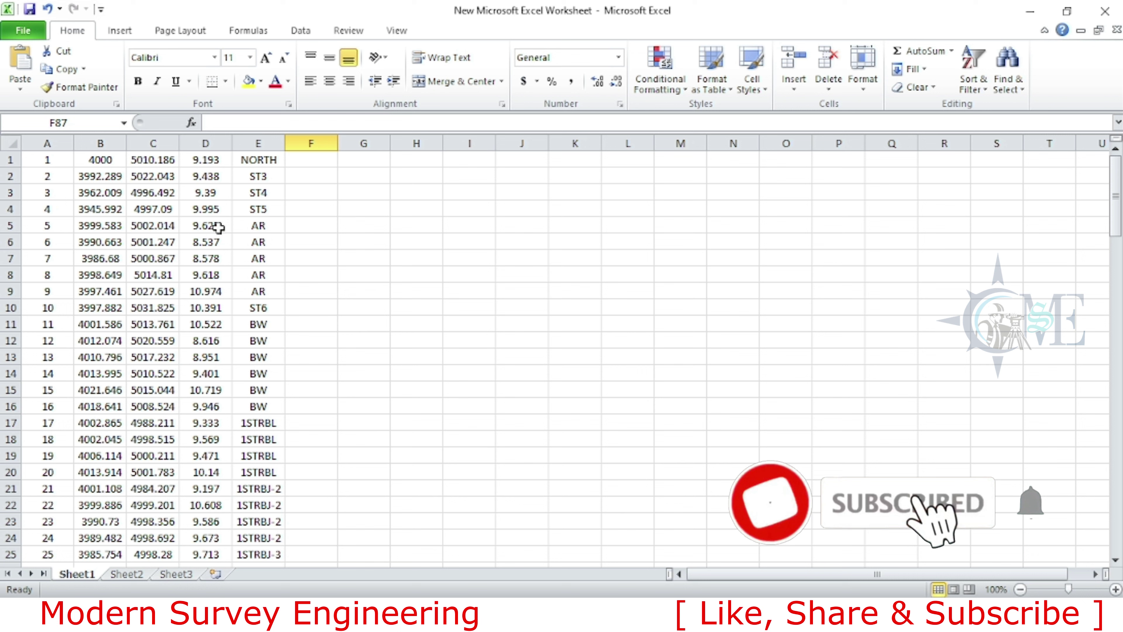
scroll(212, 398, "down", 2)
scroll(177, 403, "up", 2)
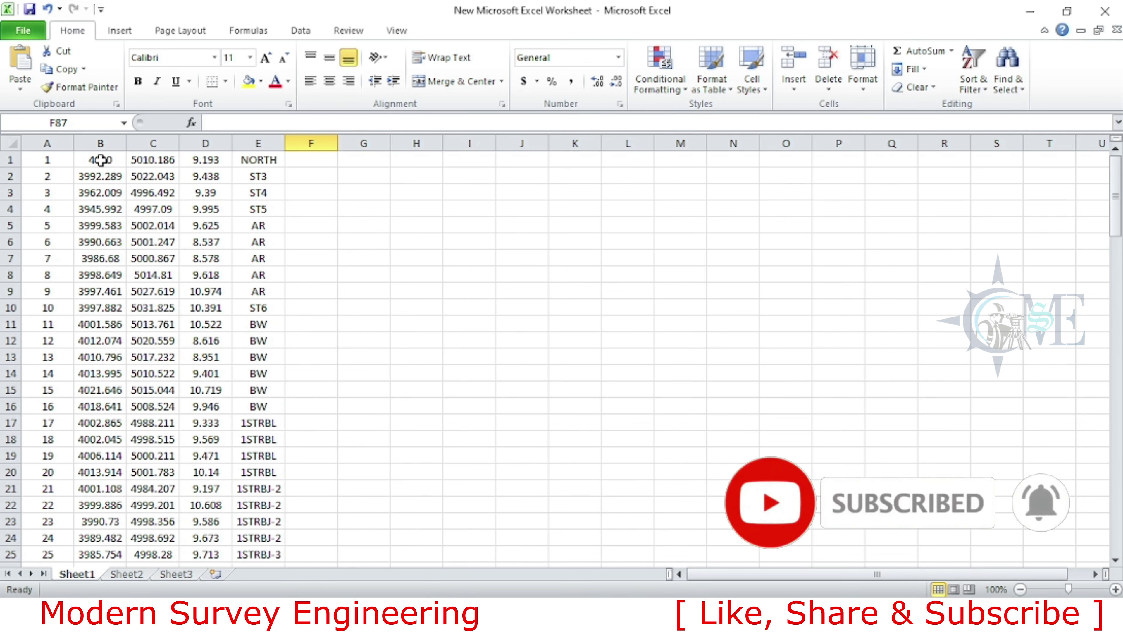
left_click_drag(106, 141, 205, 142)
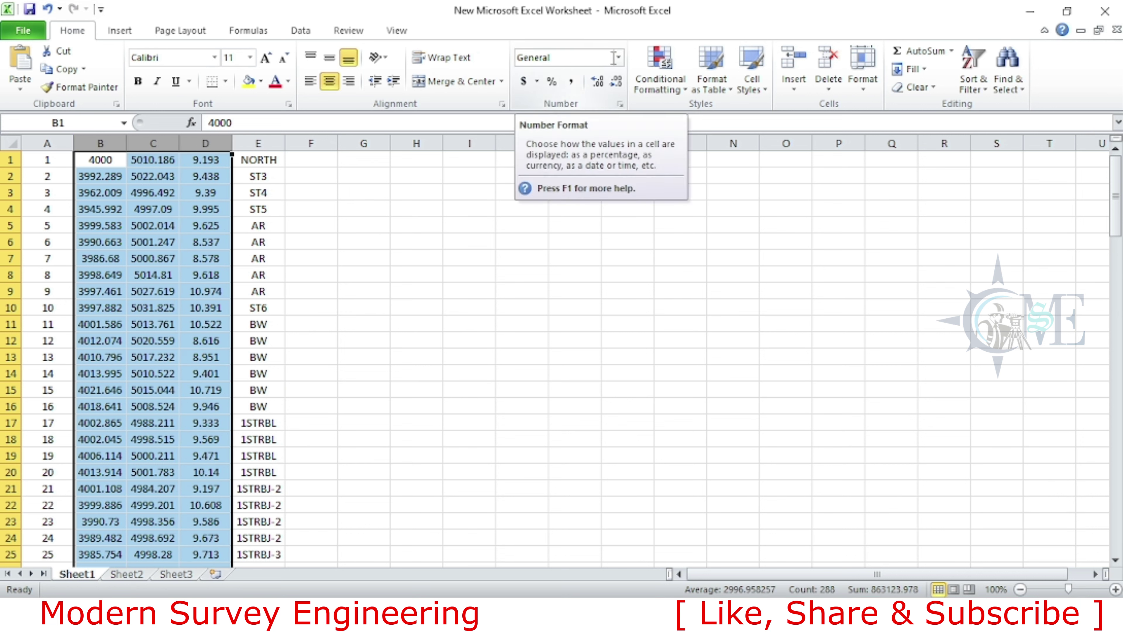
left_click(605, 87)
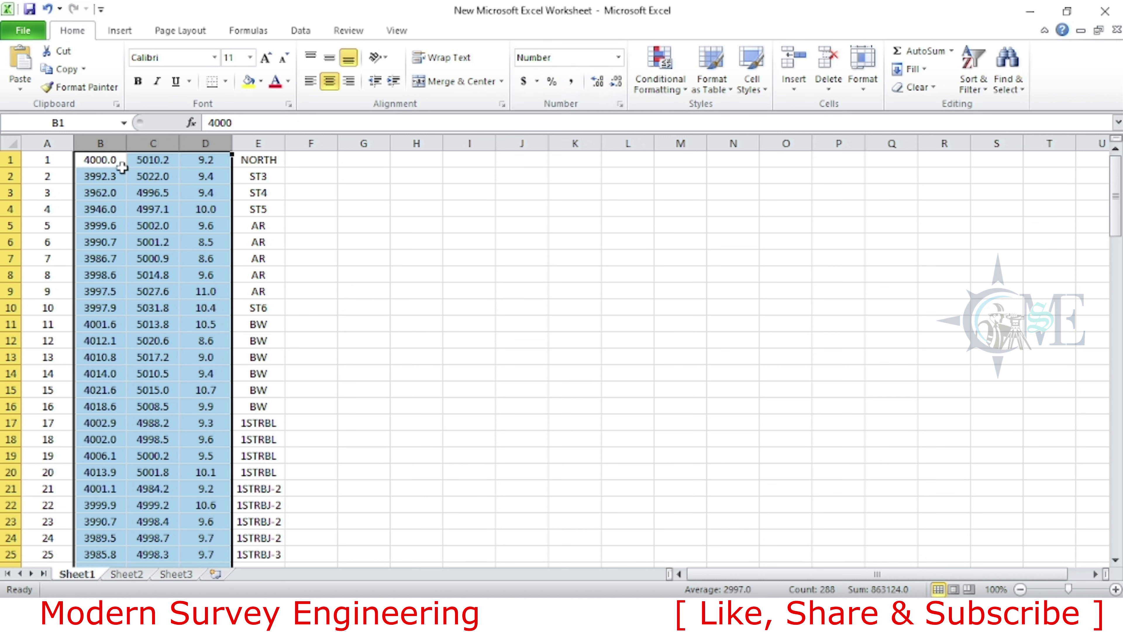
left_click(598, 83)
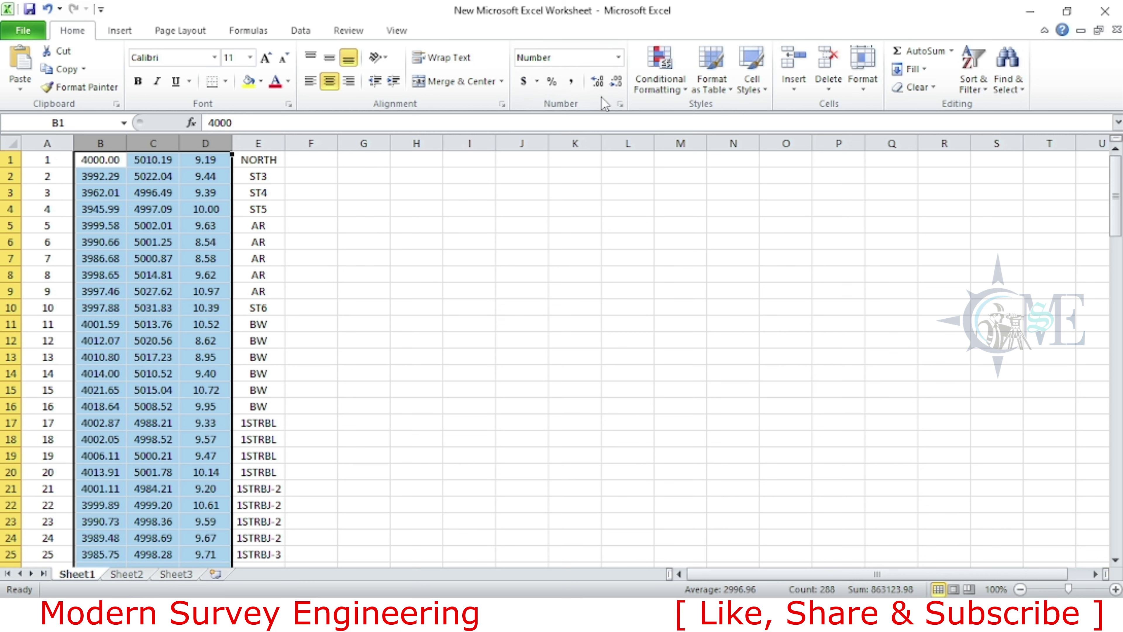
left_click(598, 81)
left_click(597, 81)
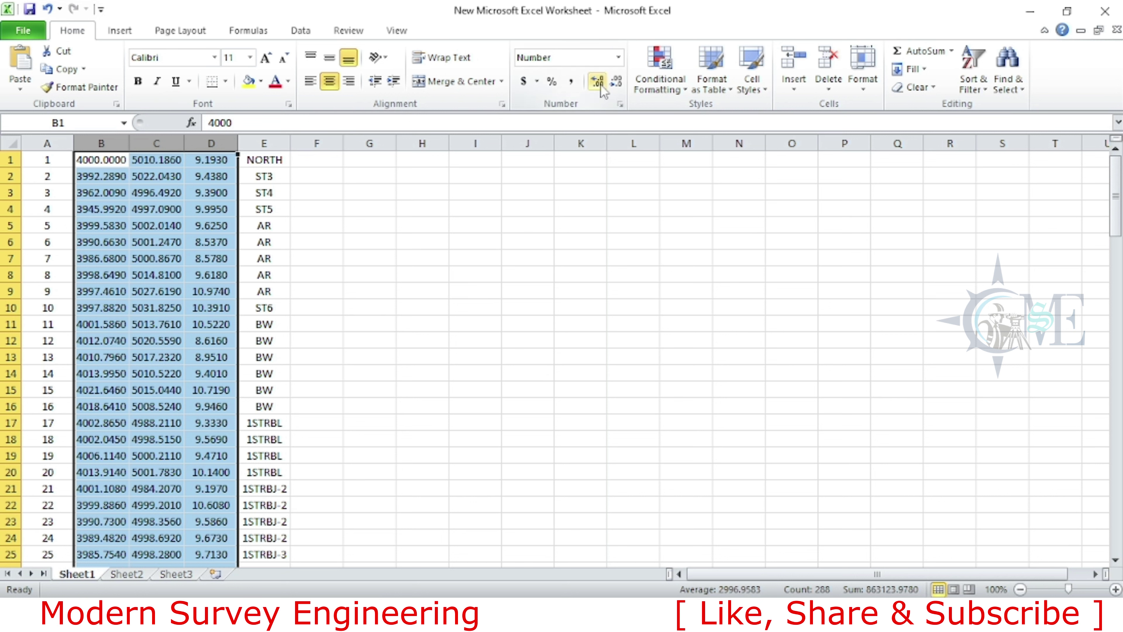
left_click(617, 83)
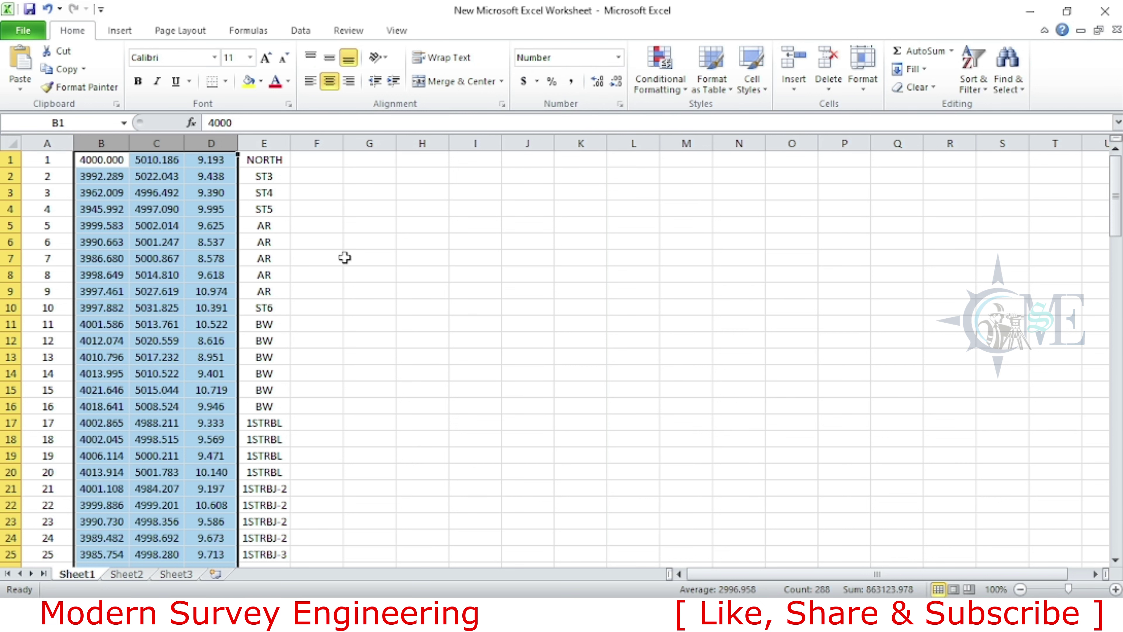
Step: Deselect the columns and scroll through the table to check the three-decimal values
left_click(313, 205)
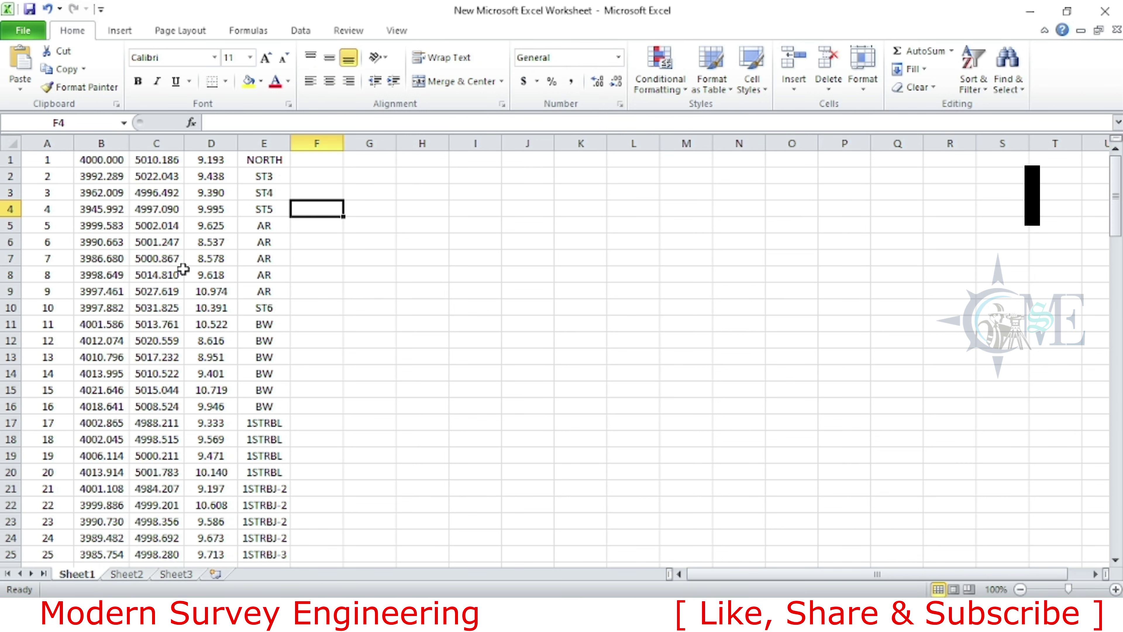
scroll(199, 306, "down", 1)
scroll(216, 327, "down", 2)
scroll(221, 336, "up", 2)
scroll(224, 346, "up", 1)
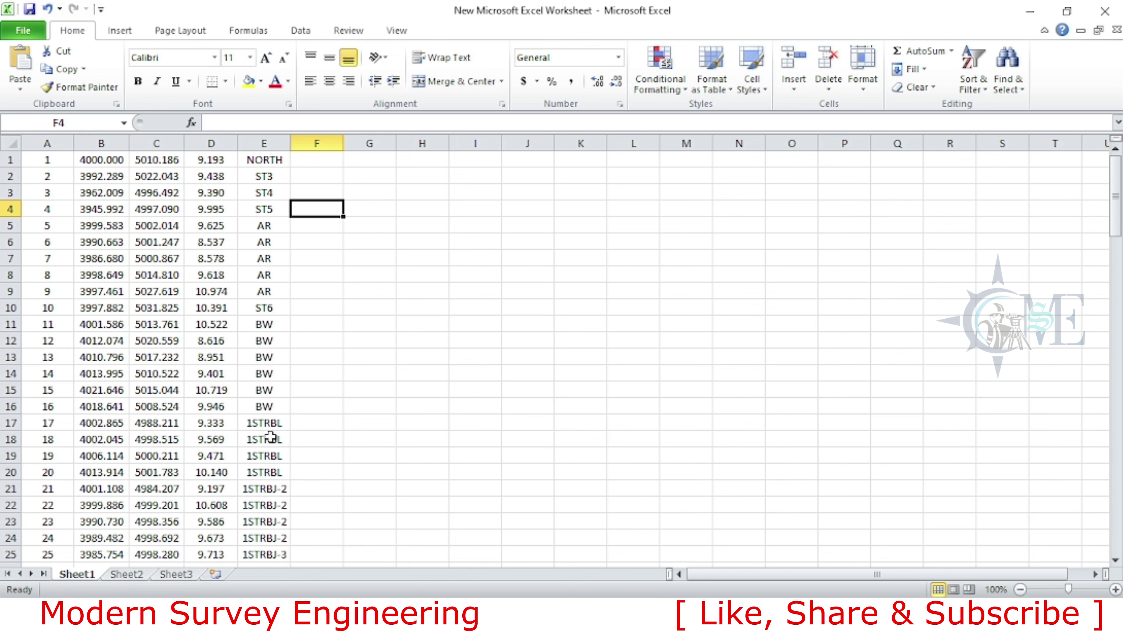
Step: Launch AutoCAD 2021 and window-select in Drawing1 to confirm it is empty
key("super")
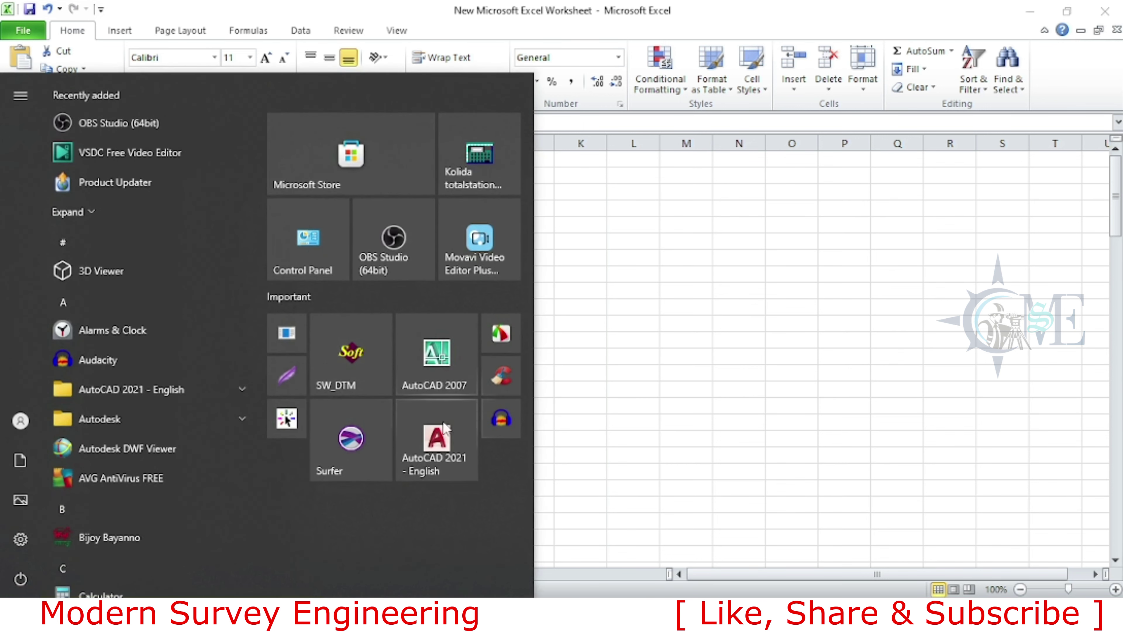
left_click(431, 452)
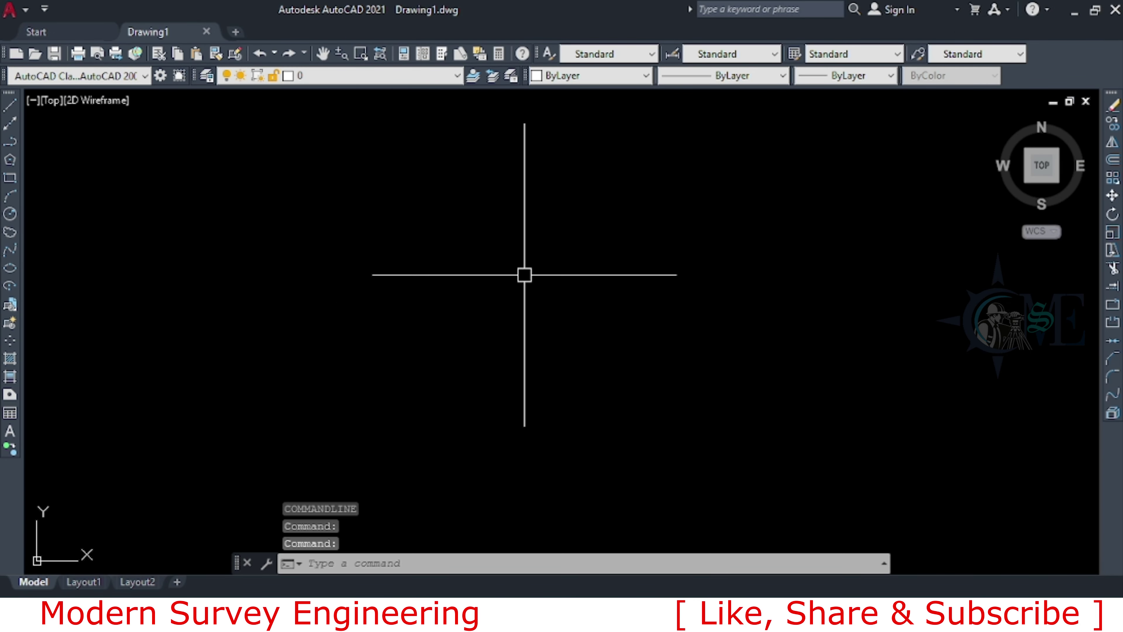
left_click(771, 155)
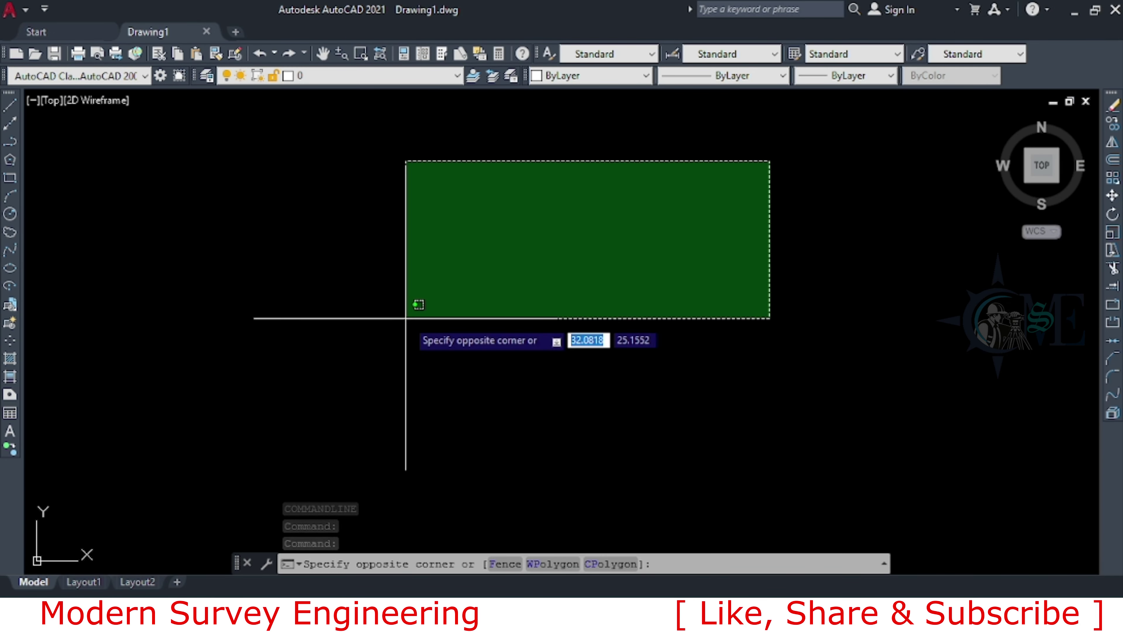
left_click(406, 312)
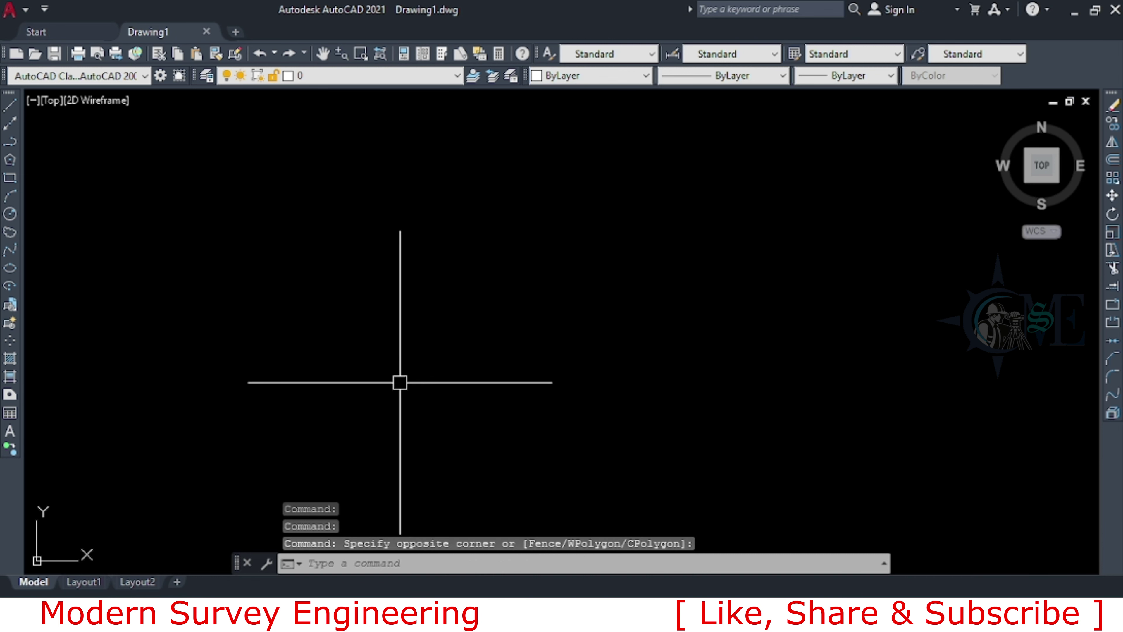
Step: Launch SW_DTM, move its window aside, and bring the Excel point worksheet forward
key("super")
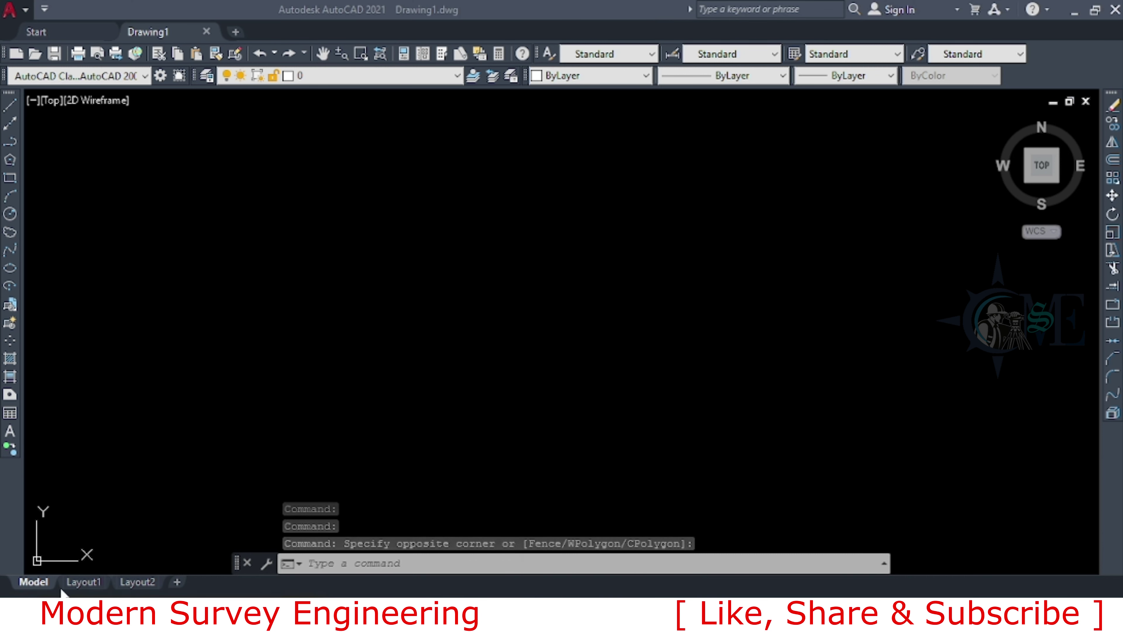
left_click(361, 376)
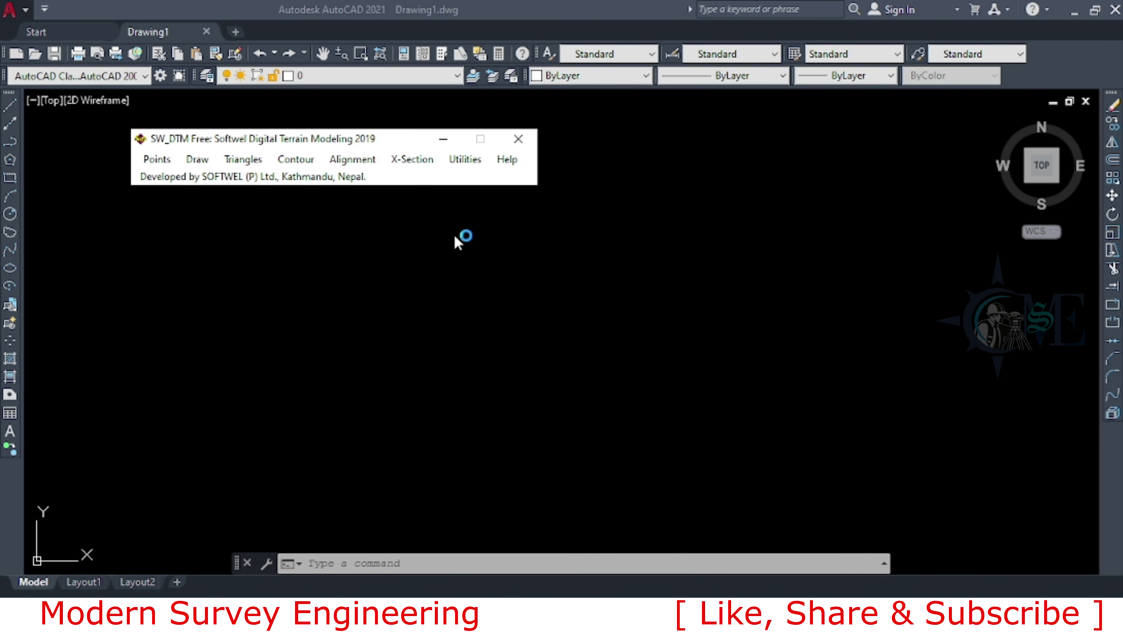
left_click_drag(360, 139, 583, 181)
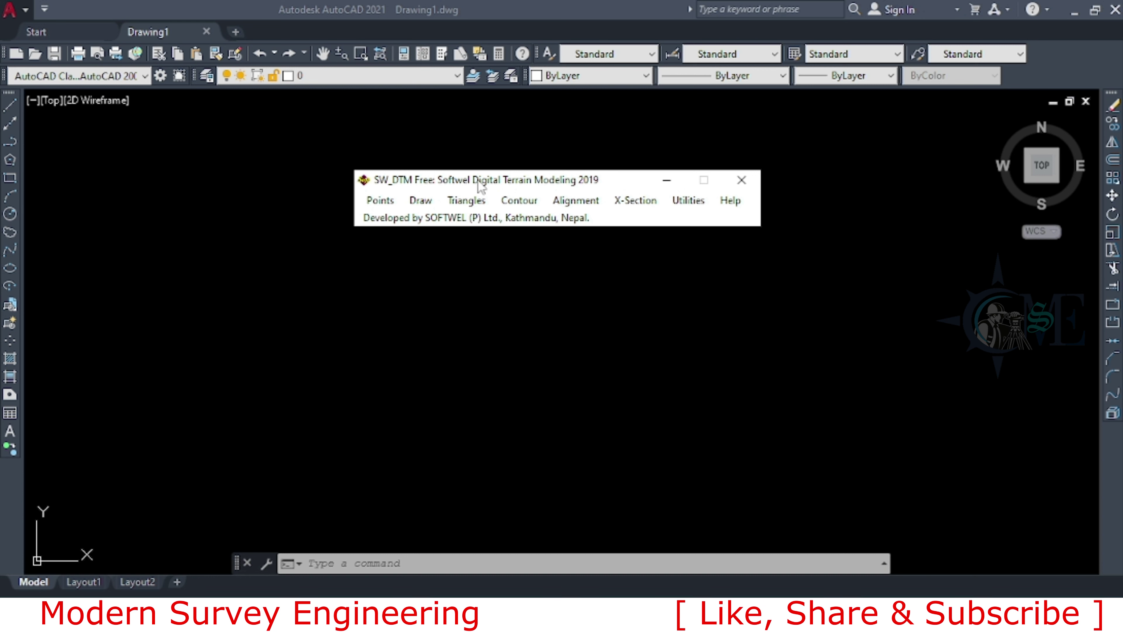
left_click_drag(478, 182, 446, 188)
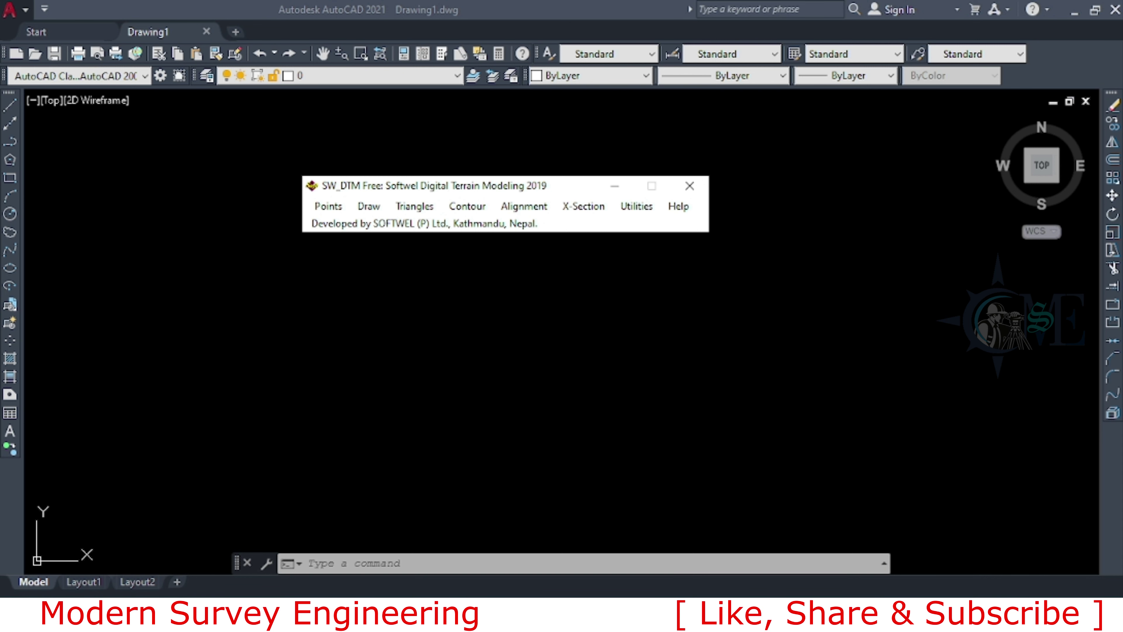
left_click(627, 508)
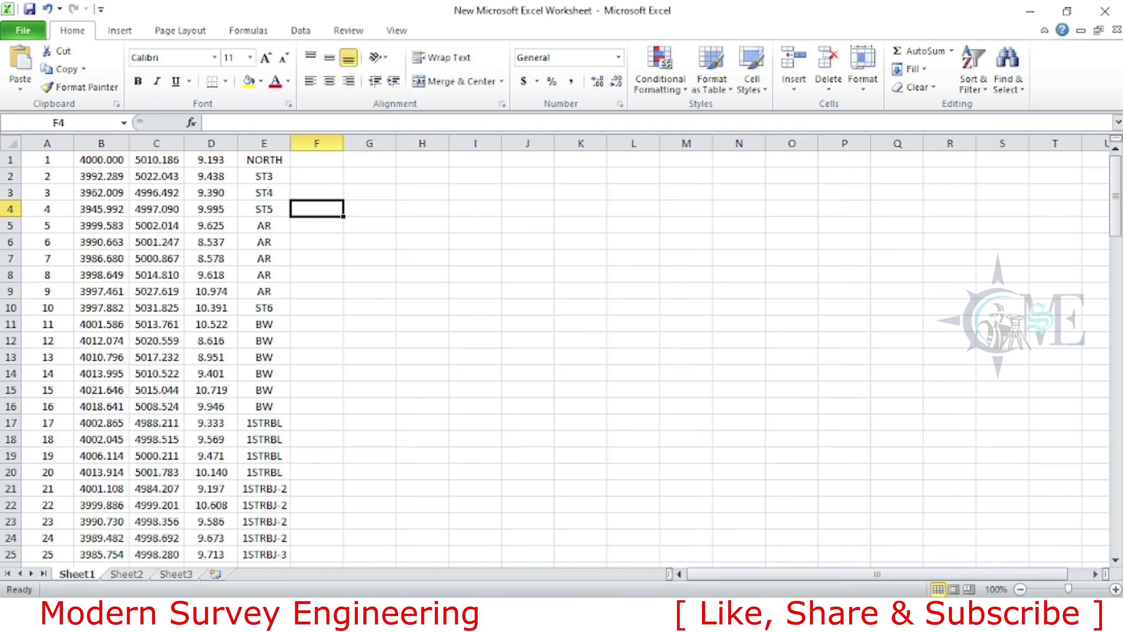
Step: Select the full point table A1:E96, all 96 points across columns A–E
left_click(471, 246)
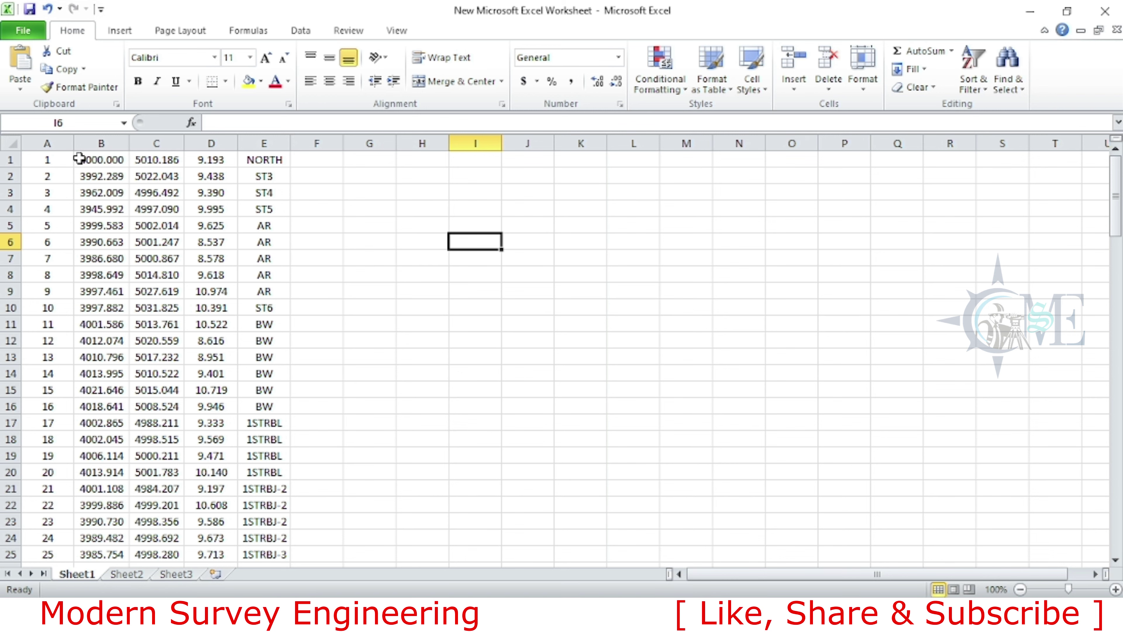
mouse_move(62, 160)
left_mouse_down()
mouse_move(223, 549)
mouse_move(260, 545)
left_mouse_up()
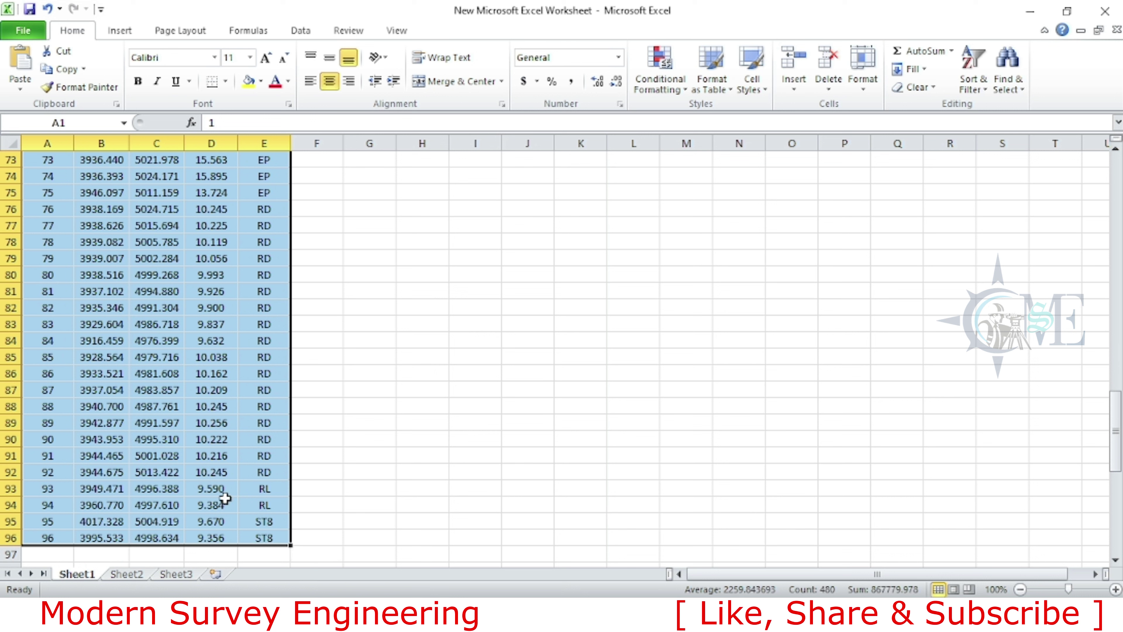
scroll(230, 421, "down", 2)
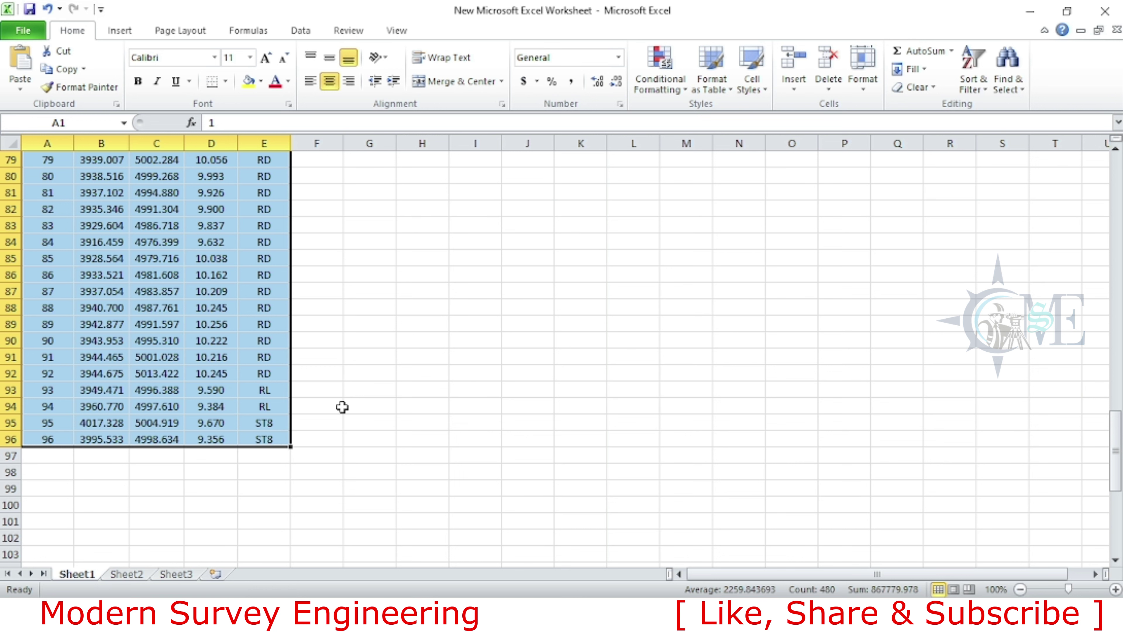
left_click_drag(422, 439, 41, 171)
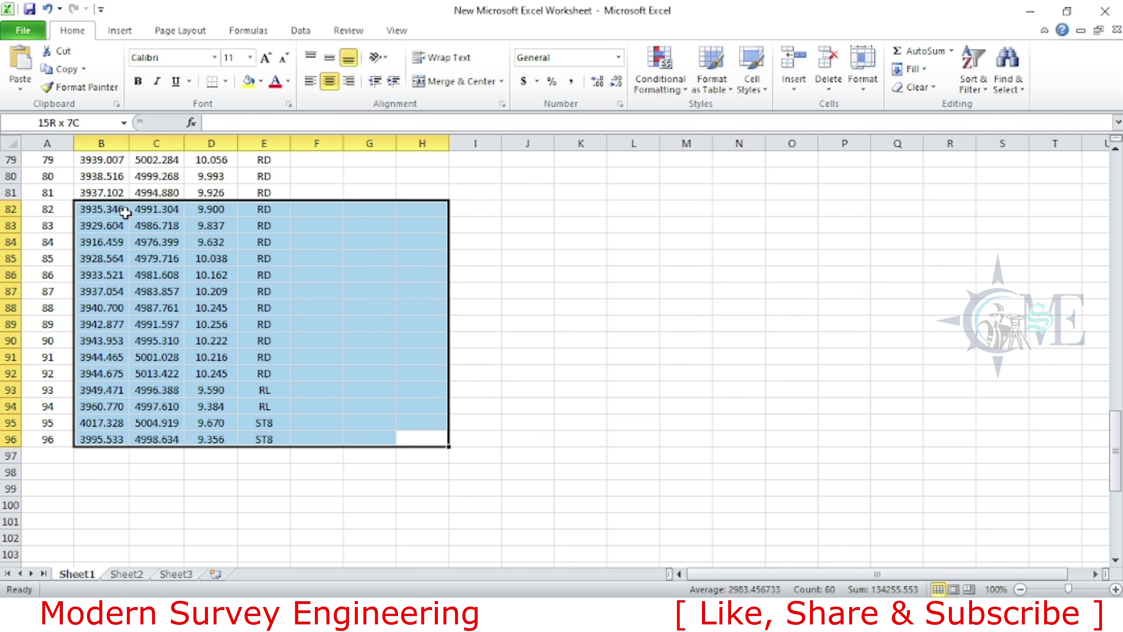
left_click(319, 325)
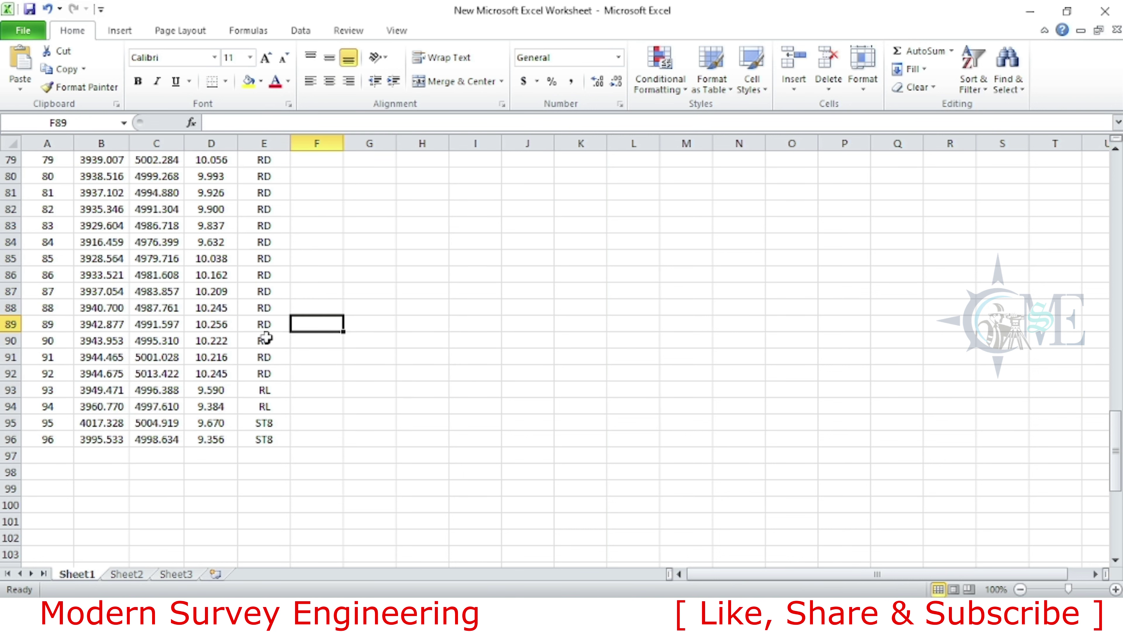
left_click_drag(271, 439, 113, 247)
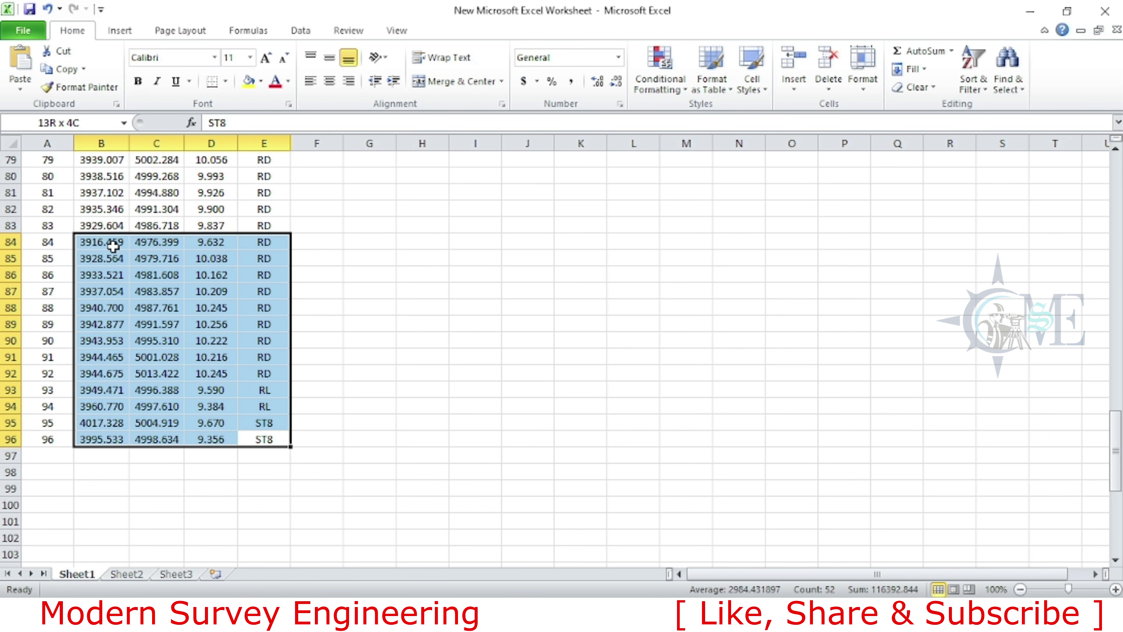
left_click(241, 294)
left_click(159, 212)
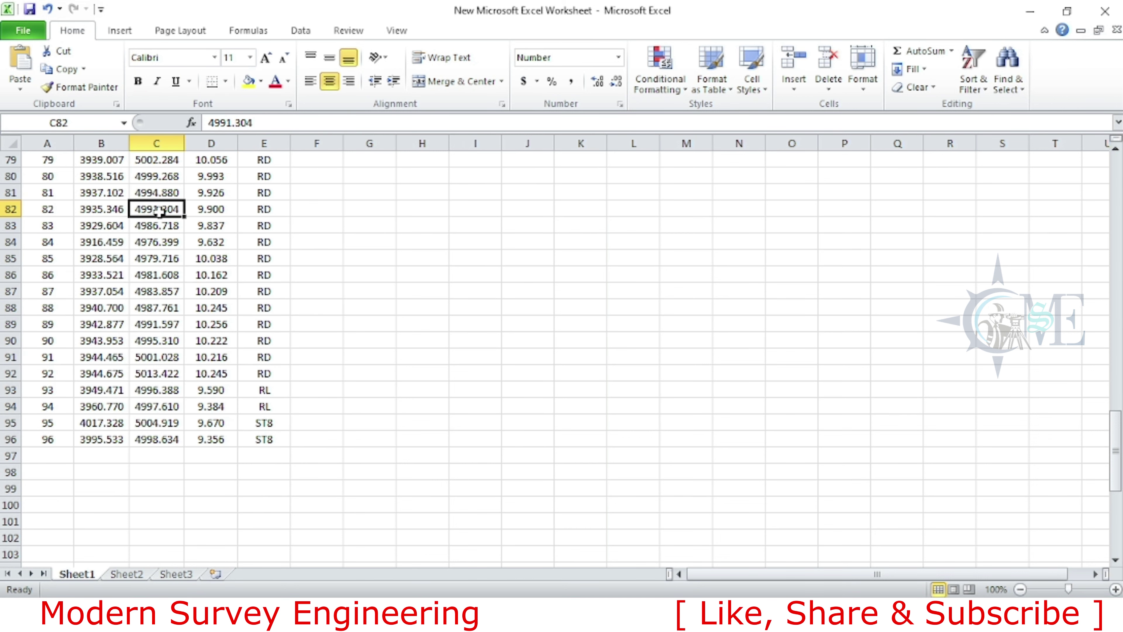
key("ctrl+a")
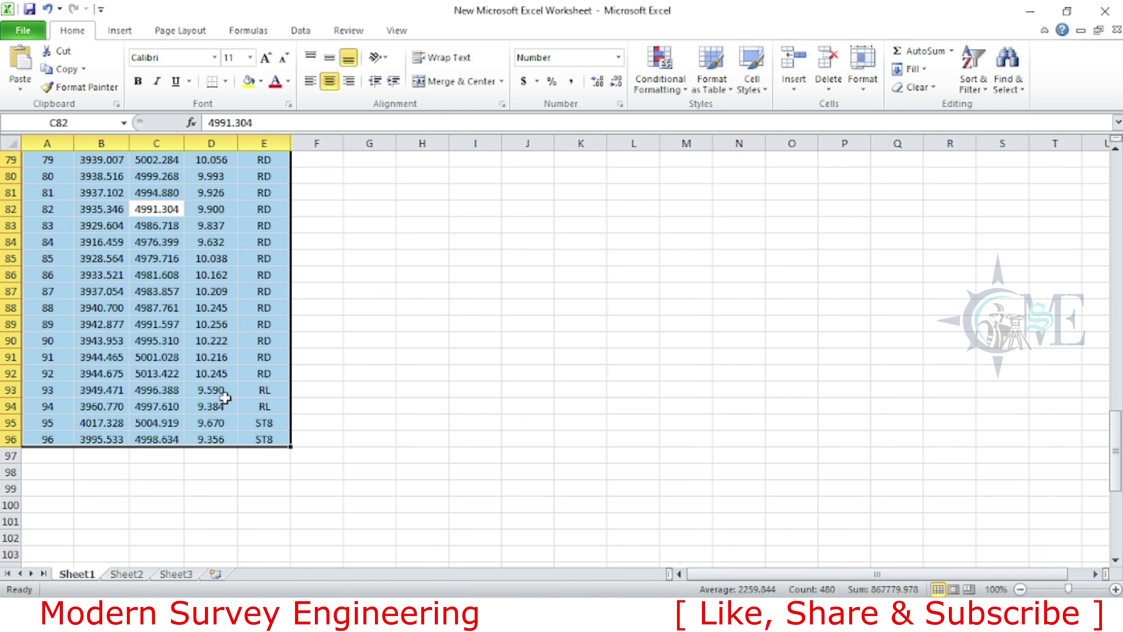
scroll(225, 398, "up", 5)
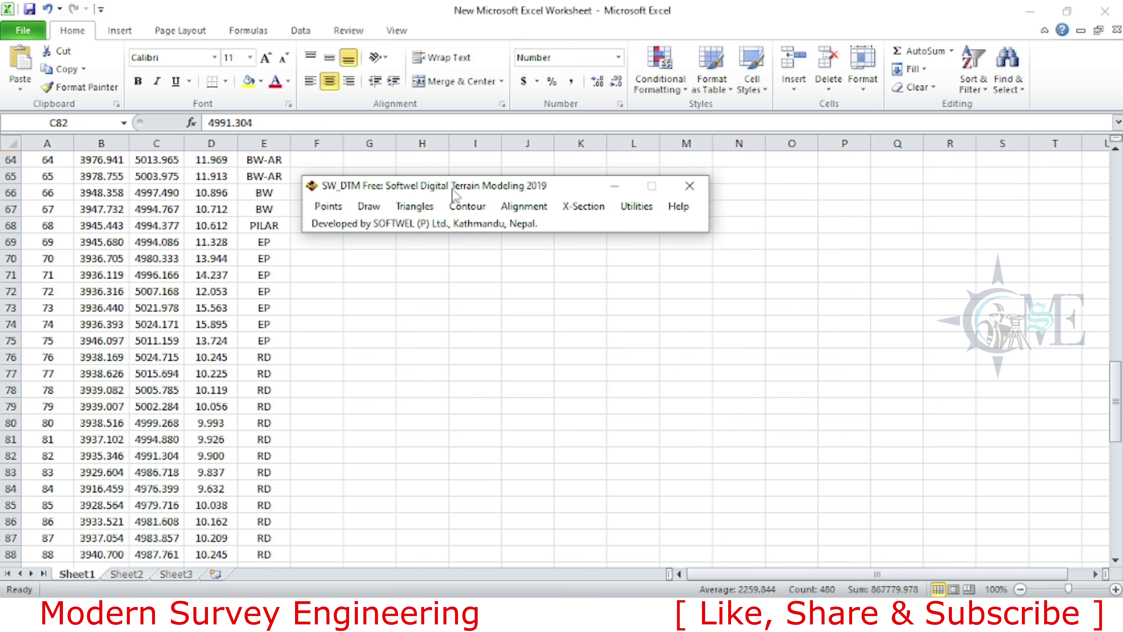
Step: Import the selected Excel points through SW_DTM at label scale 0.25, then return to AutoCAD
left_click_drag(453, 194, 515, 220)
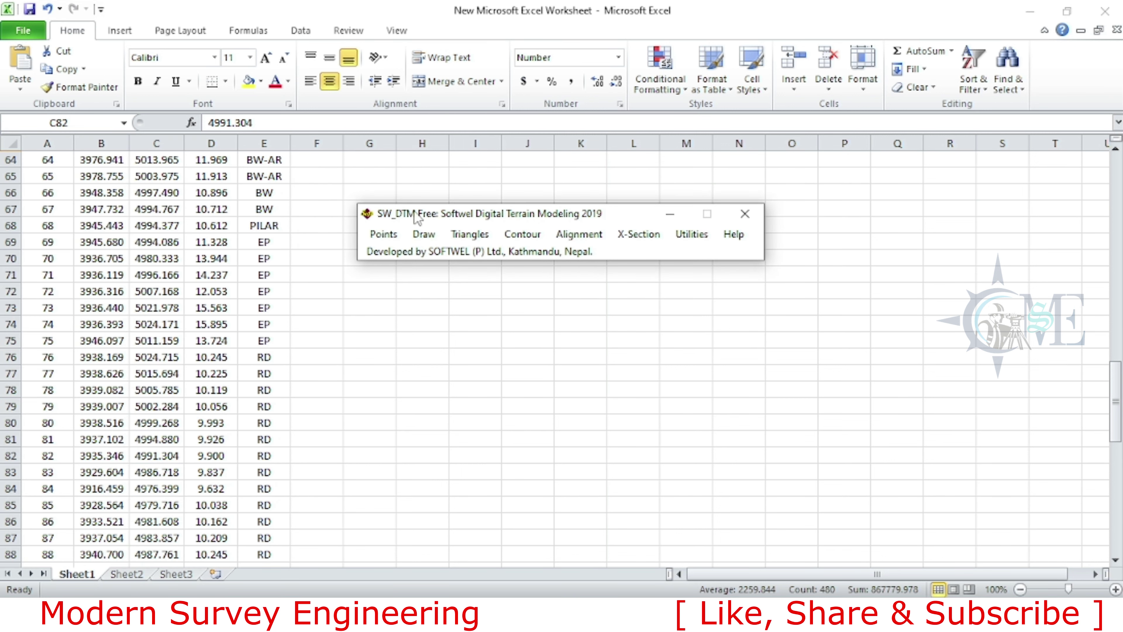
left_click_drag(417, 217, 384, 216)
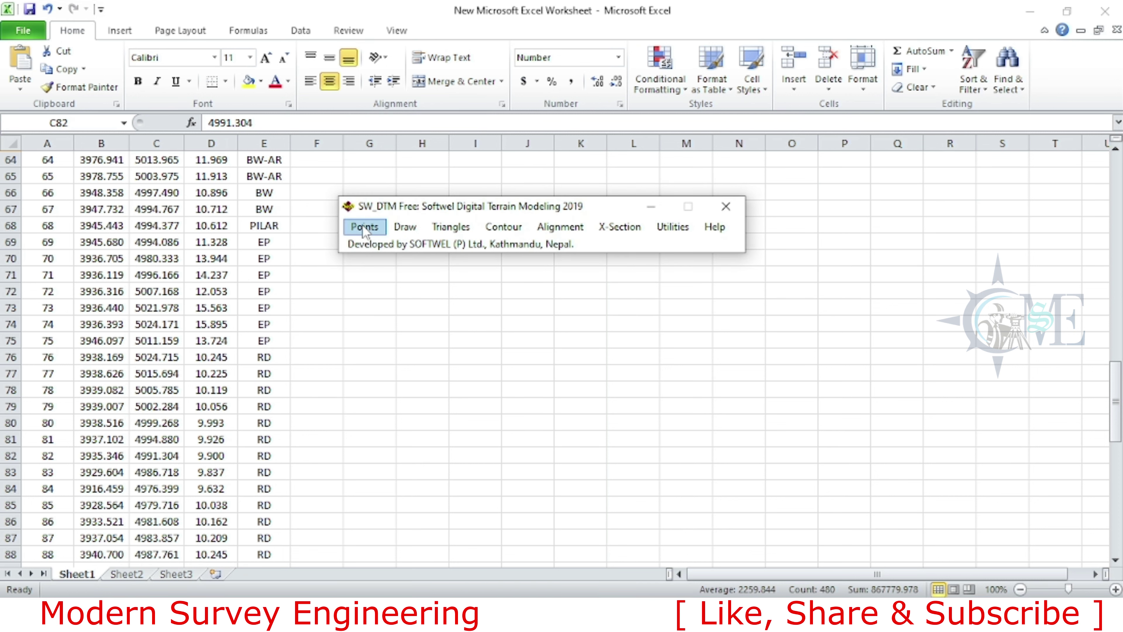
left_click(374, 228)
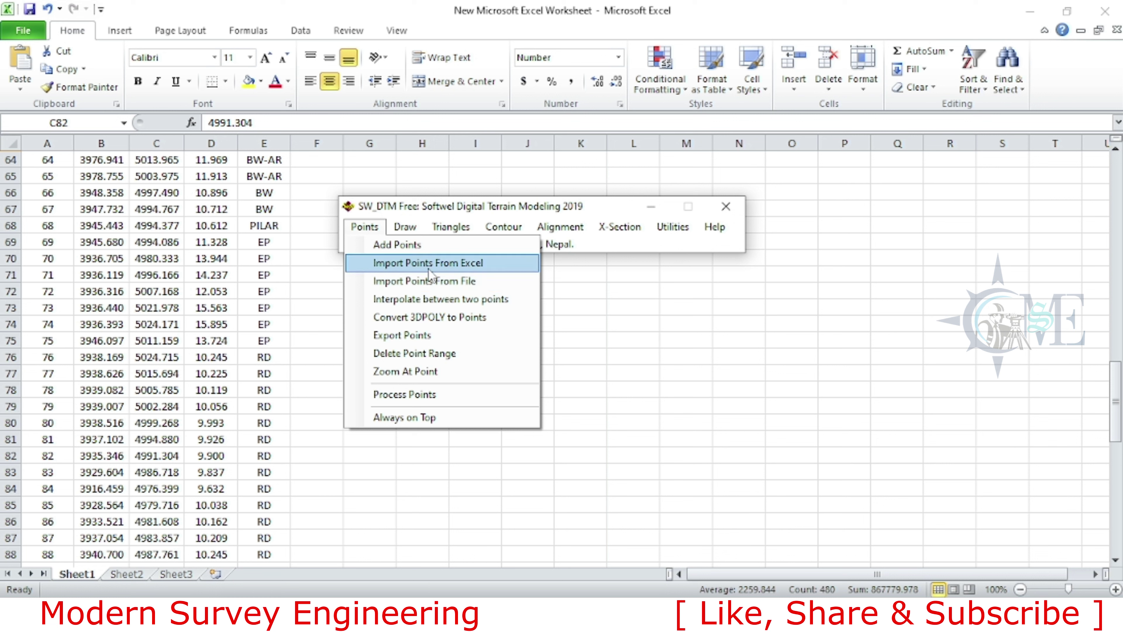
left_click(465, 264)
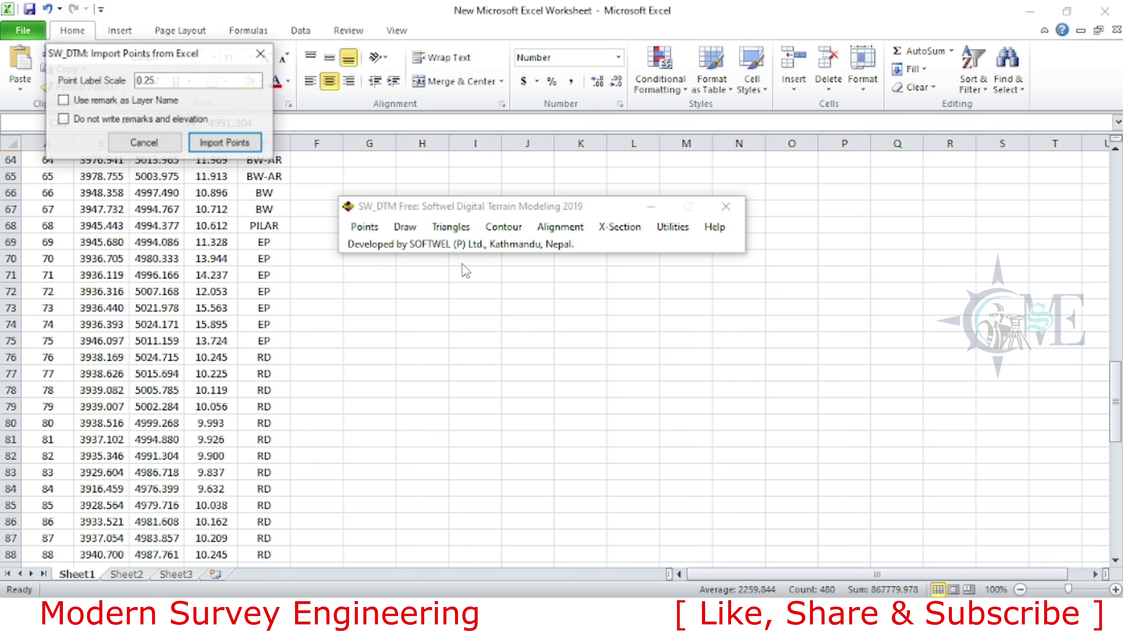
left_click(225, 143)
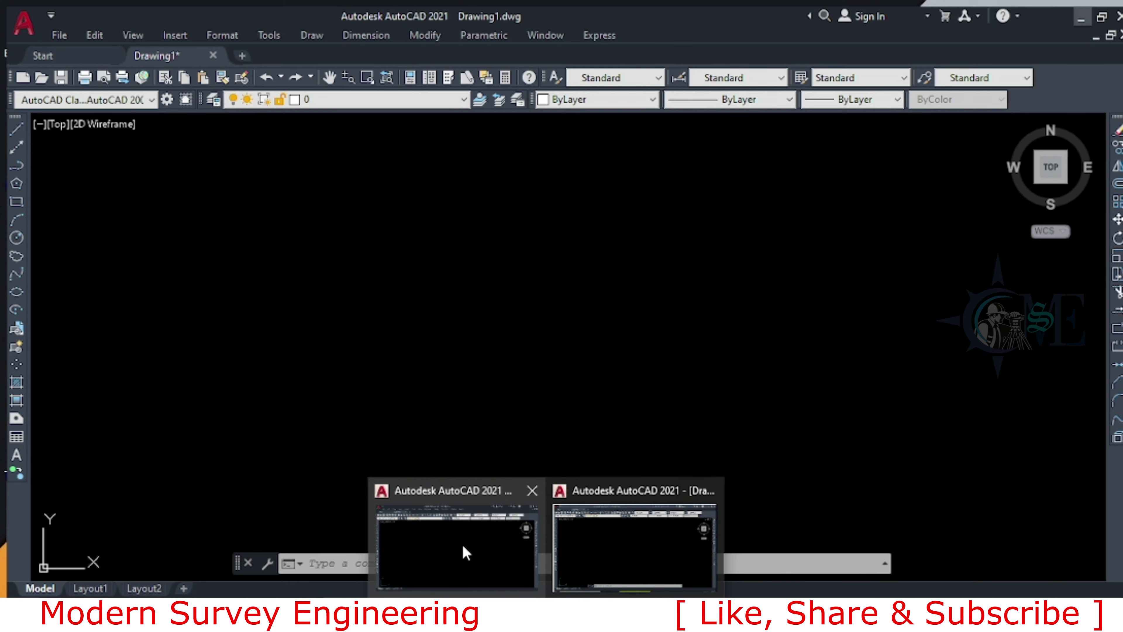
left_click(465, 553)
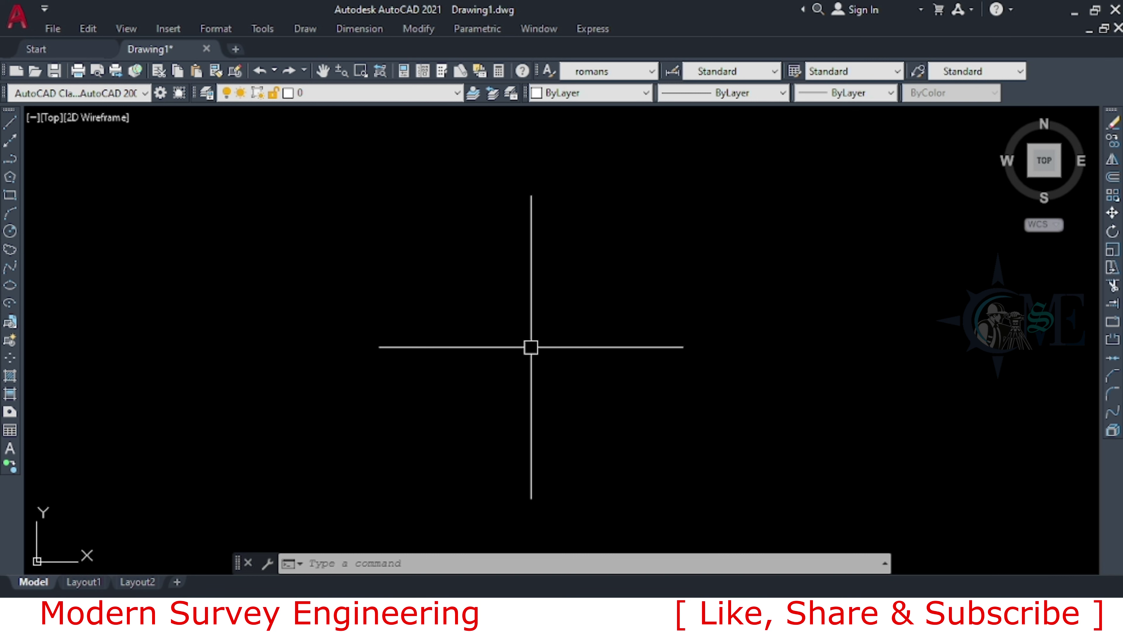
Step: Zoom to extents (Z, E), then pan and wheel-zoom over the imported survey points
type("z")
key("Return")
type("e")
key("Return")
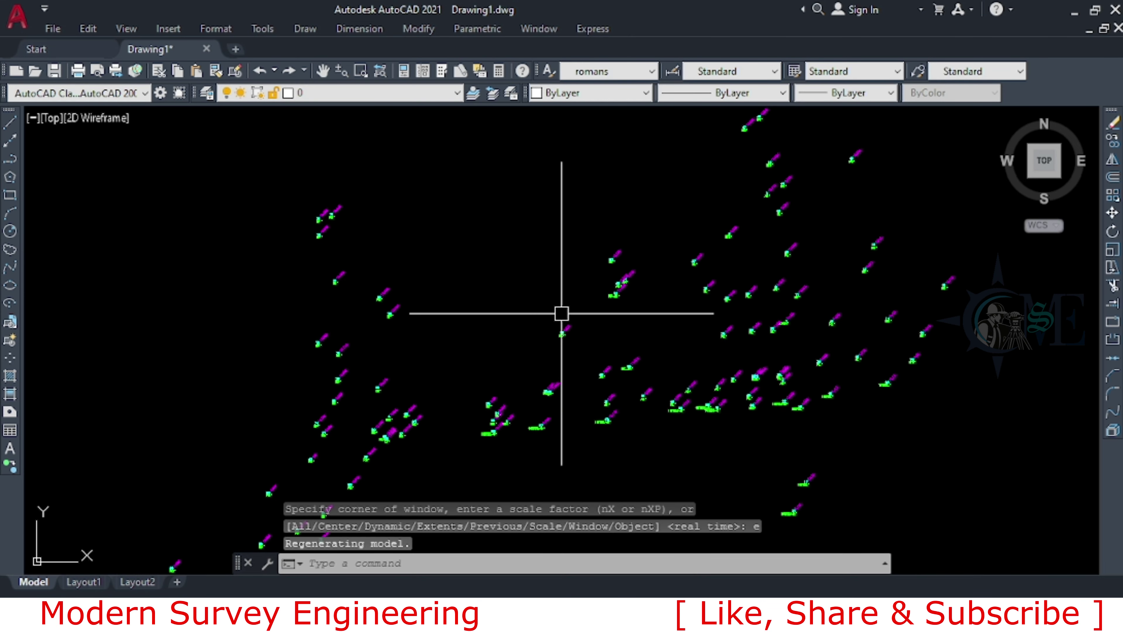
middle_click_drag(630, 350, 610, 335)
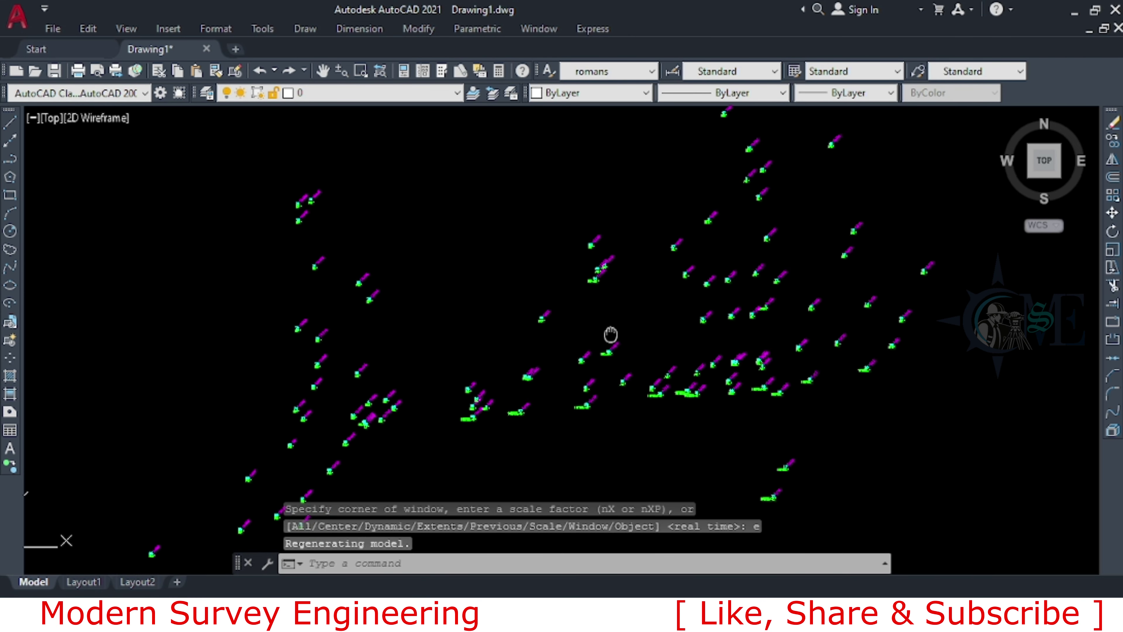
scroll(628, 332, "down", 2)
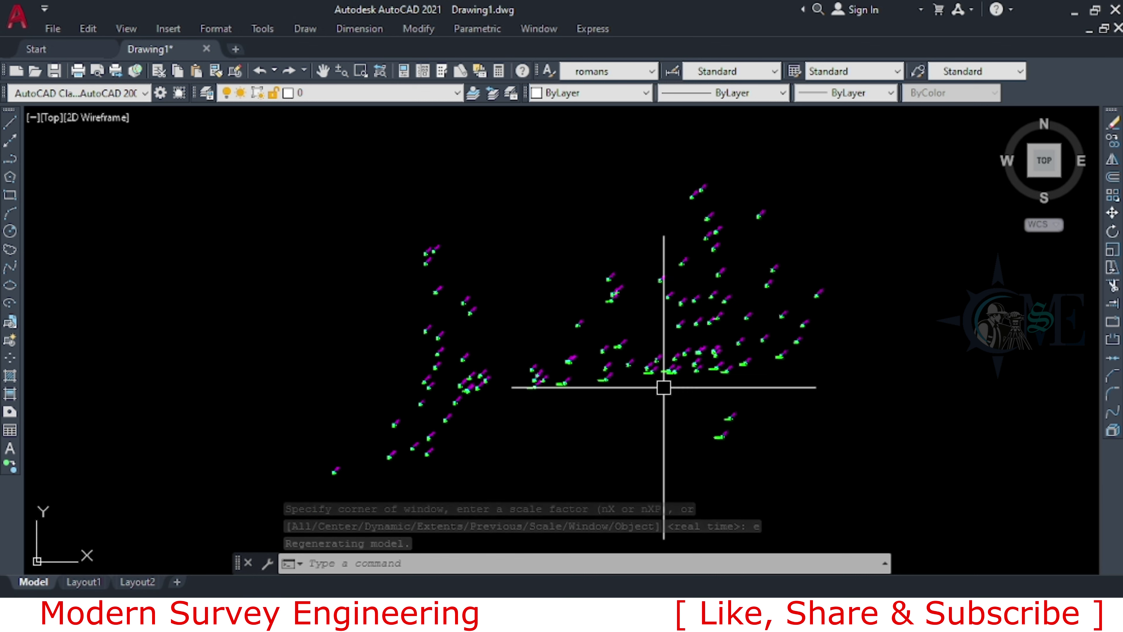
middle_click_drag(620, 499, 595, 466)
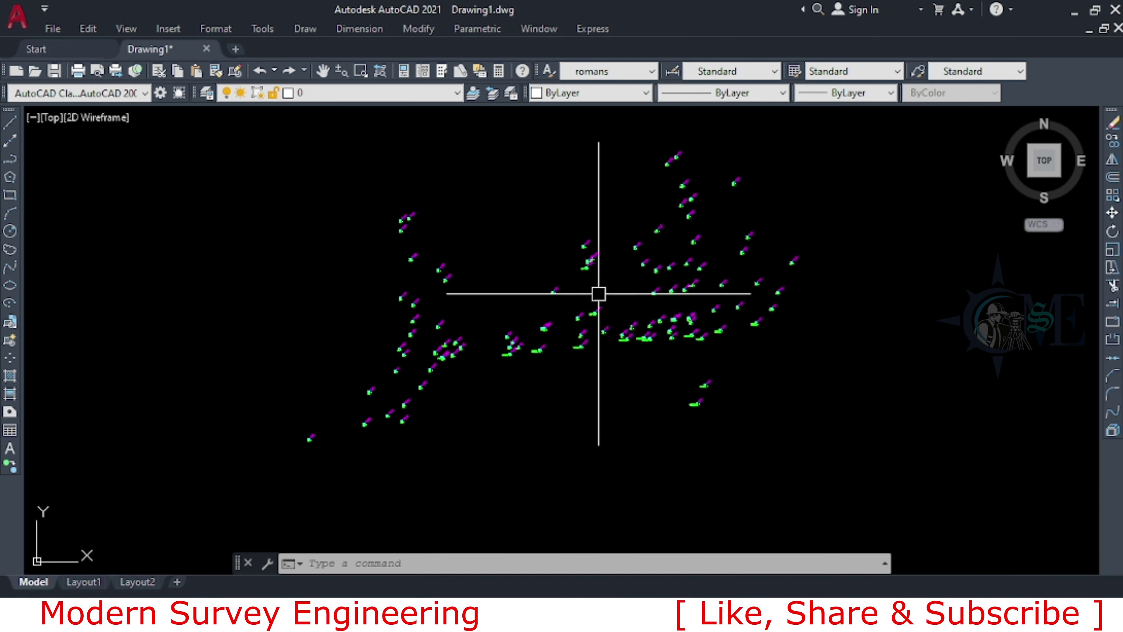
scroll(553, 257, "up", 2)
scroll(447, 323, "down", 1)
scroll(506, 328, "down", 1)
scroll(501, 381, "down", 2)
scroll(596, 331, "down", 2)
scroll(625, 294, "down", 3)
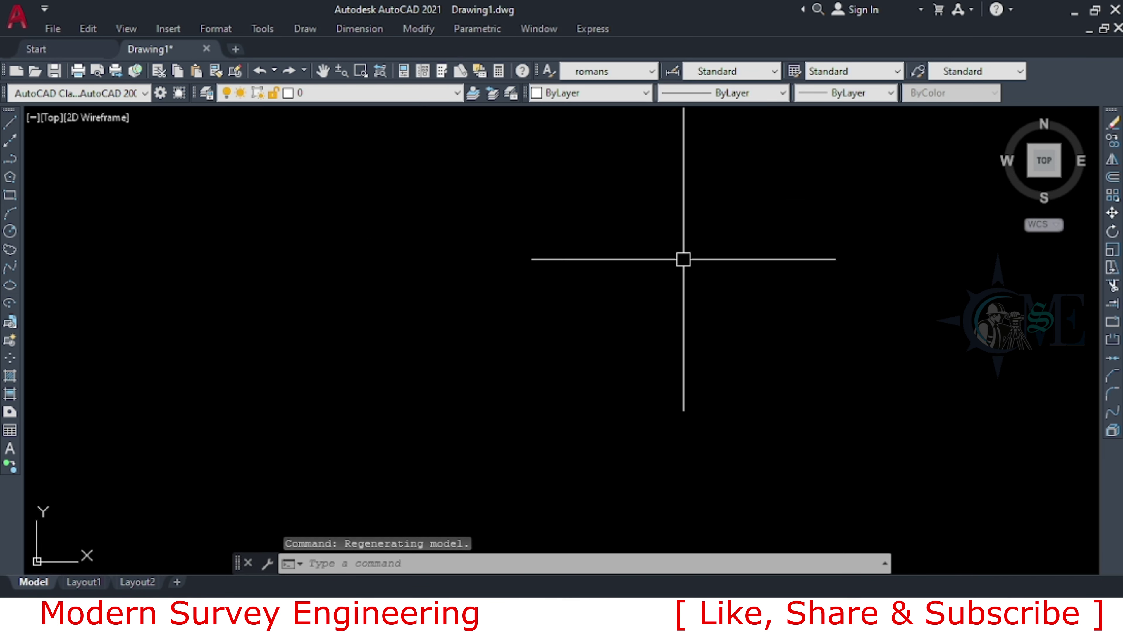
Step: Run Zoom Extents again so every labelled survey point fits on screen
type("z")
key("Return")
type("e")
key("Return")
type("e")
key("Return")
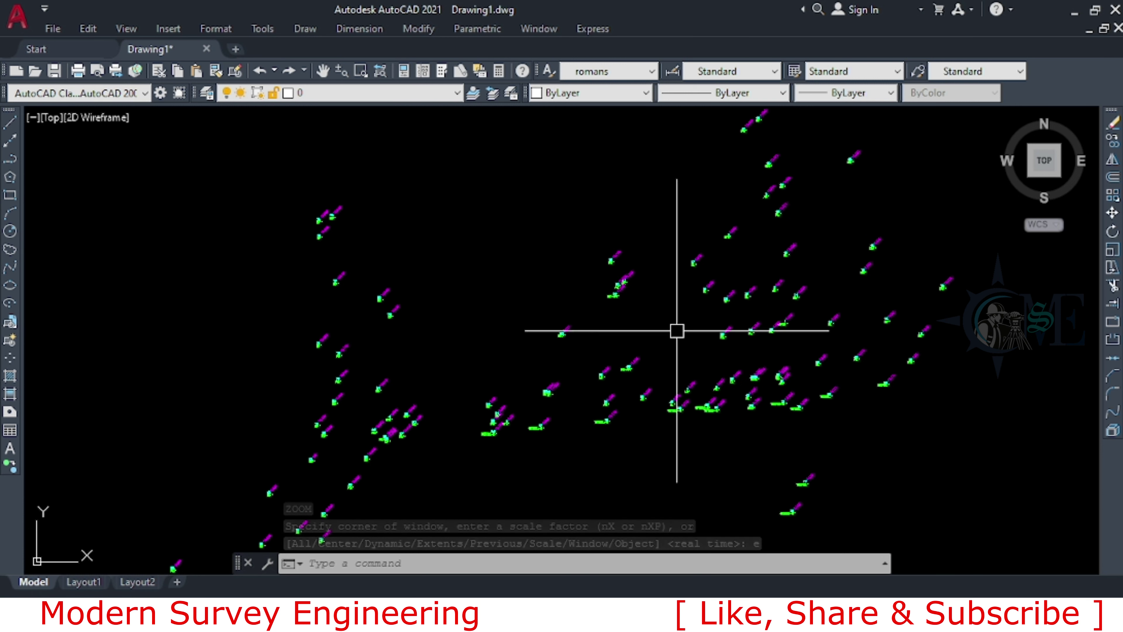
middle_click_drag(546, 301, 509, 214)
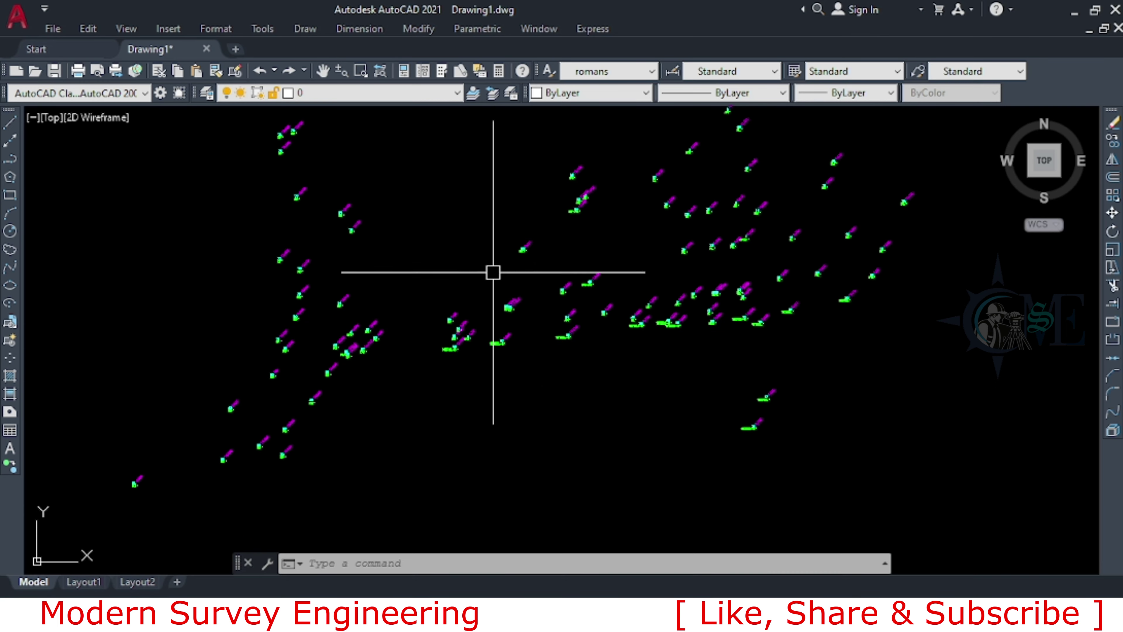
scroll(521, 371, "up", 2)
scroll(584, 354, "up", 4)
scroll(611, 265, "up", 5)
scroll(406, 346, "down", 1)
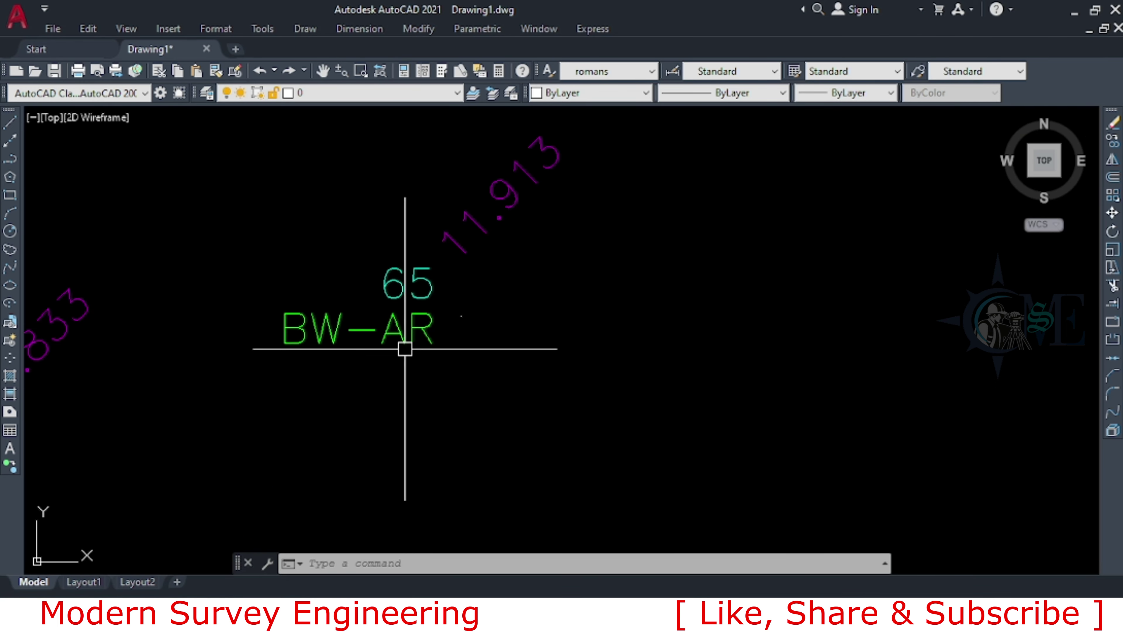
mouse_move(321, 349)
middle_mouse_down()
mouse_move(481, 377)
mouse_move(468, 373)
middle_mouse_up()
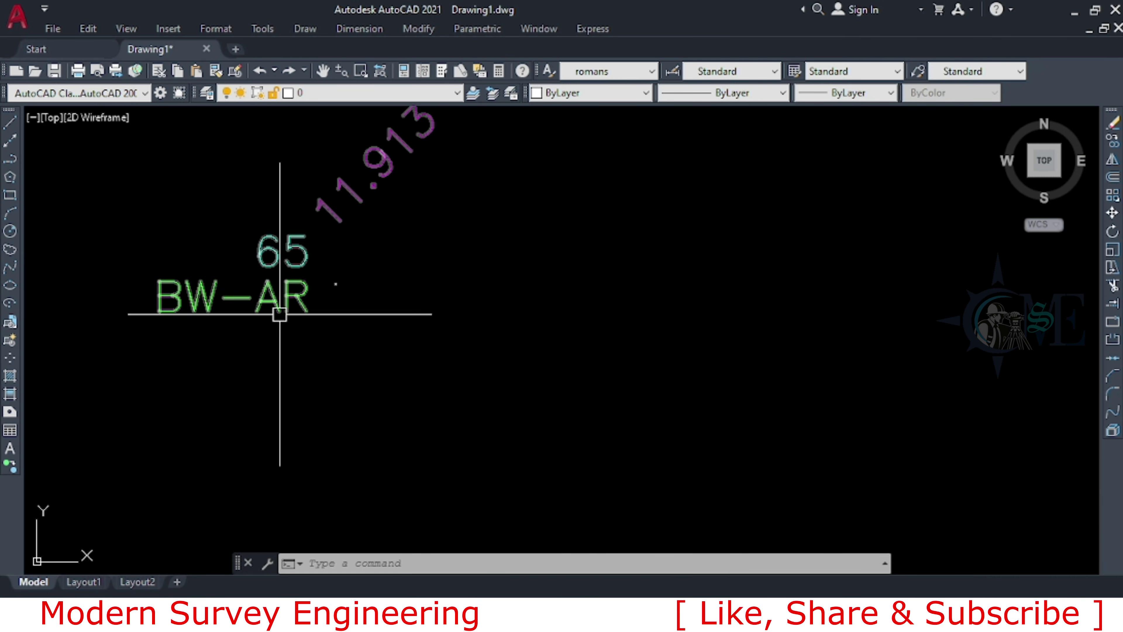
scroll(372, 340, "down", 2)
scroll(509, 399, "down", 1)
middle_click_drag(509, 398, 549, 369)
scroll(625, 389, "down", 3)
middle_click_drag(625, 389, 335, 300)
scroll(722, 345, "up", 4)
middle_click_drag(722, 351, 164, 326)
scroll(565, 368, "down", 4)
scroll(565, 368, "down", 2)
mouse_move(685, 371)
middle_mouse_down()
mouse_move(709, 426)
mouse_move(727, 346)
middle_mouse_up()
scroll(810, 185, "down", 1)
scroll(632, 314, "down", 2)
scroll(745, 251, "down", 1)
scroll(509, 344, "down", 1)
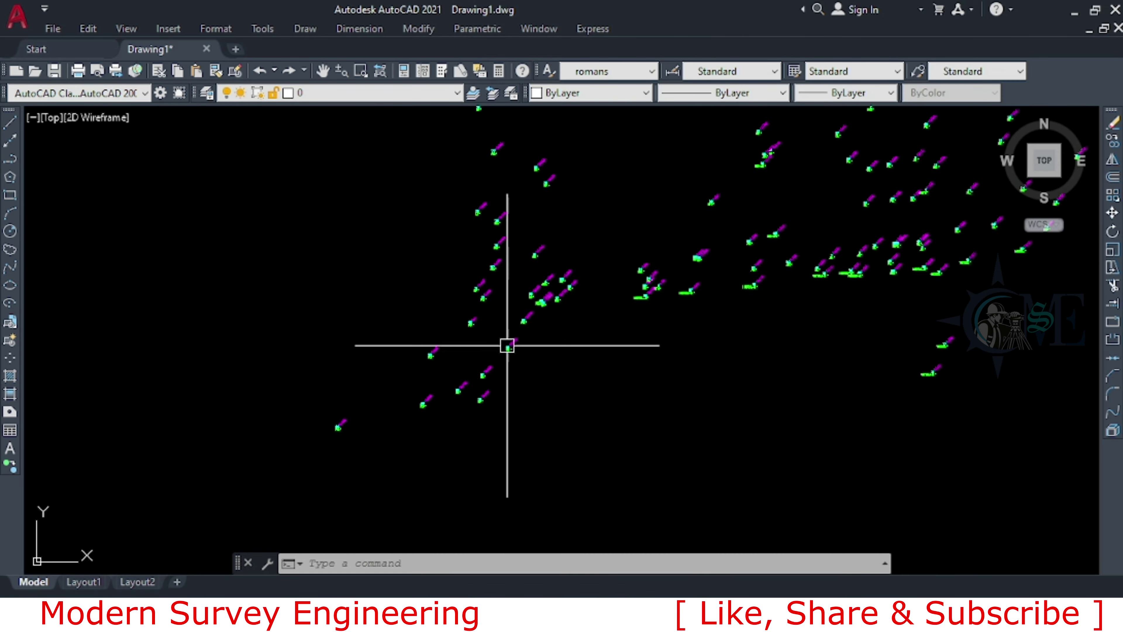
scroll(413, 328, "up", 1)
scroll(353, 310, "up", 1)
scroll(300, 296, "up", 1)
scroll(445, 290, "up", 1)
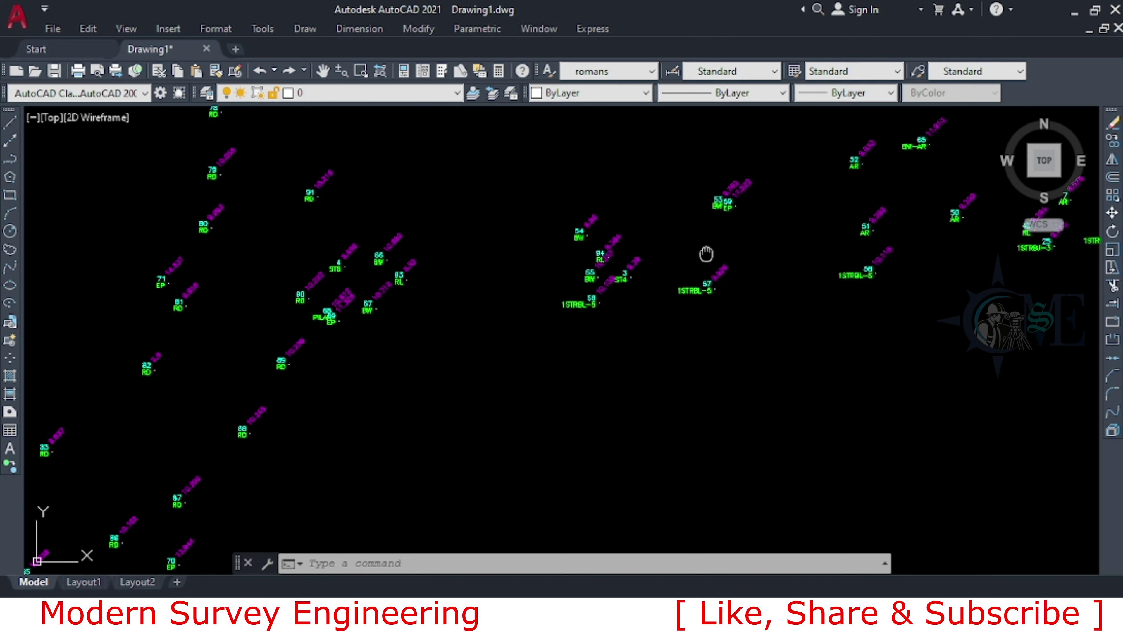
middle_click_drag(706, 253, 442, 332)
middle_click_drag(752, 329, 454, 383)
middle_click_drag(751, 398, 618, 429)
scroll(639, 352, "down", 5)
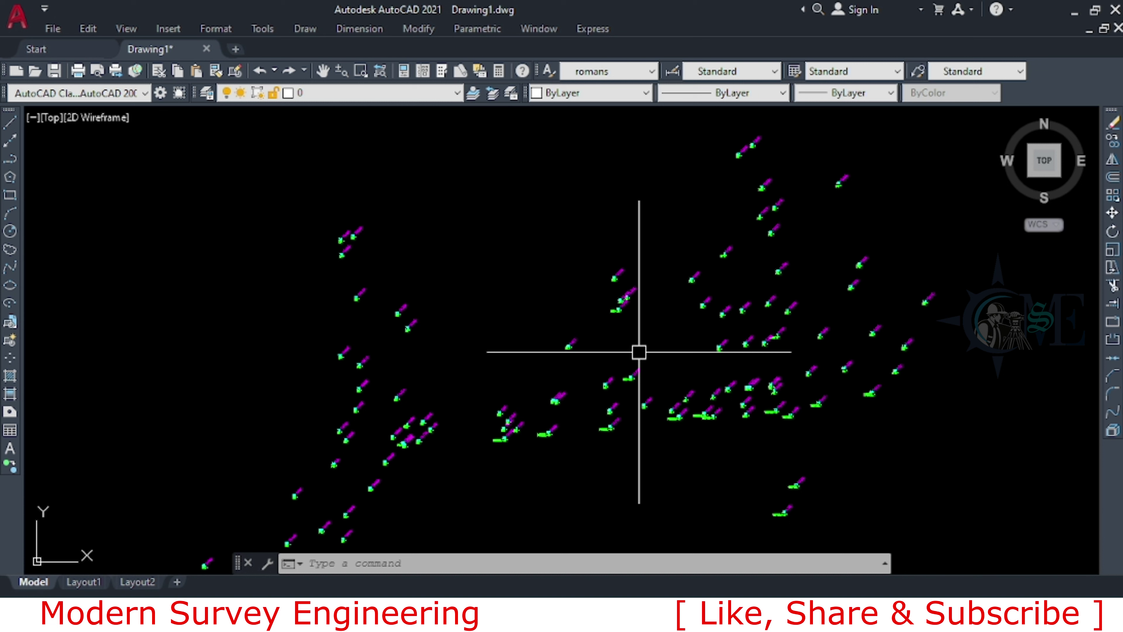